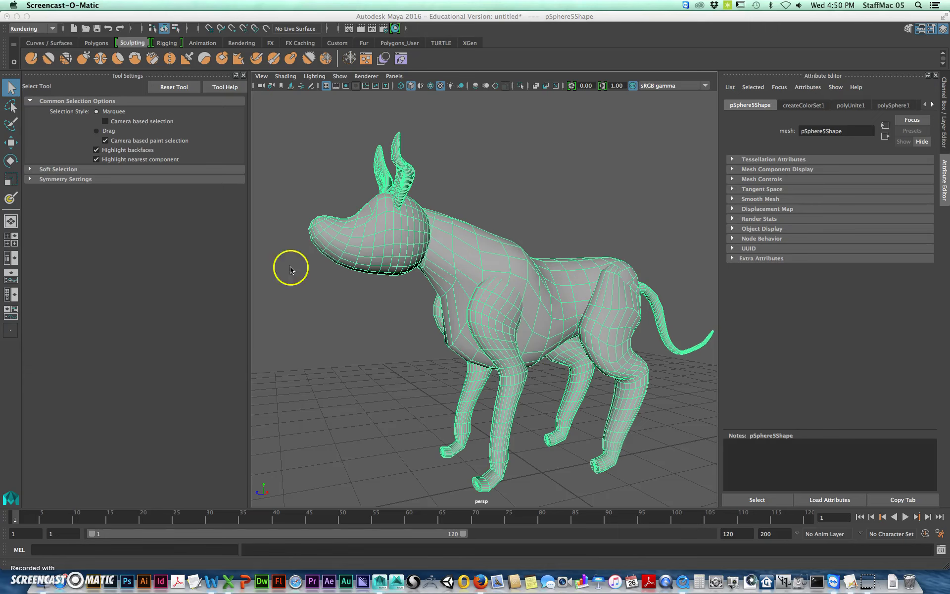
alt+drag(421, 317, 562, 282)
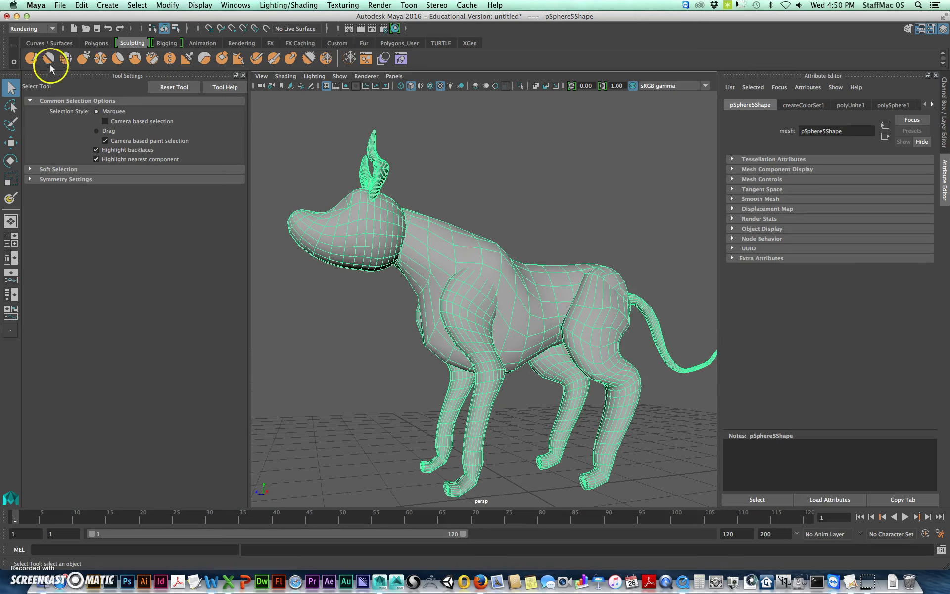
click(31, 58)
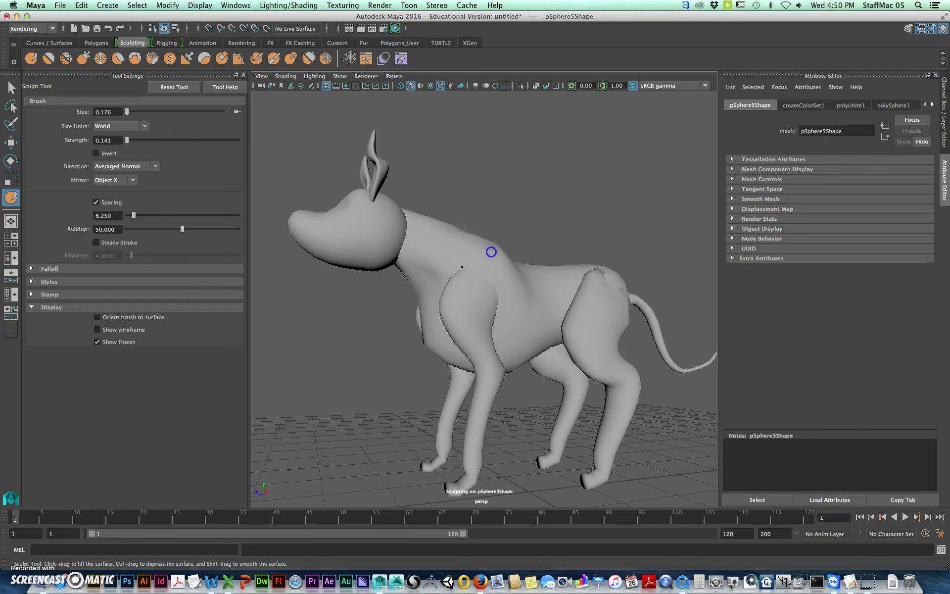
alt+drag(471, 257, 527, 196)
key(ctrl+z)
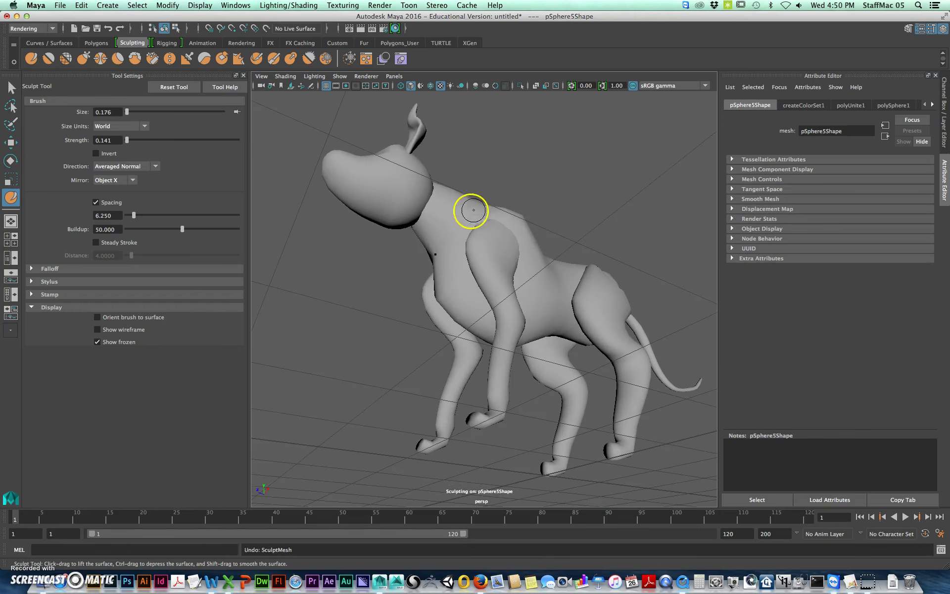
key(ctrl+z)
drag(469, 202, 537, 233)
alt+drag(552, 352, 525, 284)
key(q)
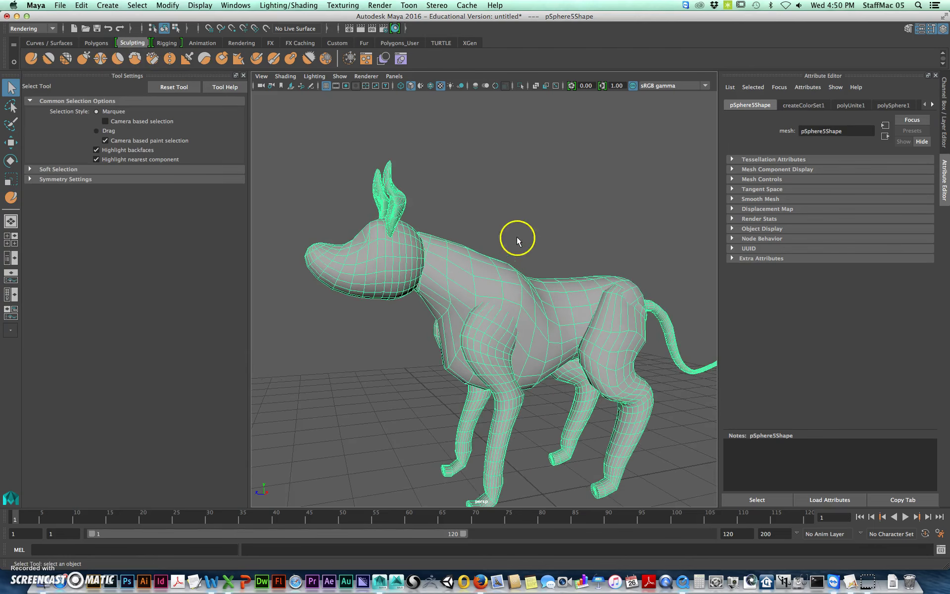
Apply automatic UV mapping to the whole animal mesh, using the Modeling menu set
click(517, 240)
alt+drag(559, 317, 567, 341)
click(567, 342)
alt+middle_drag(567, 343, 561, 311)
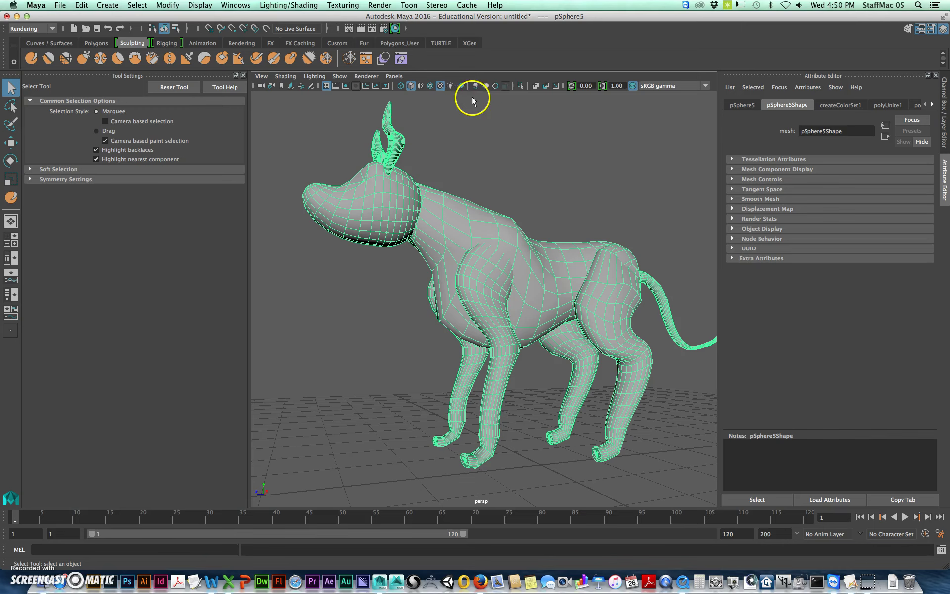
click(30, 29)
click(25, 39)
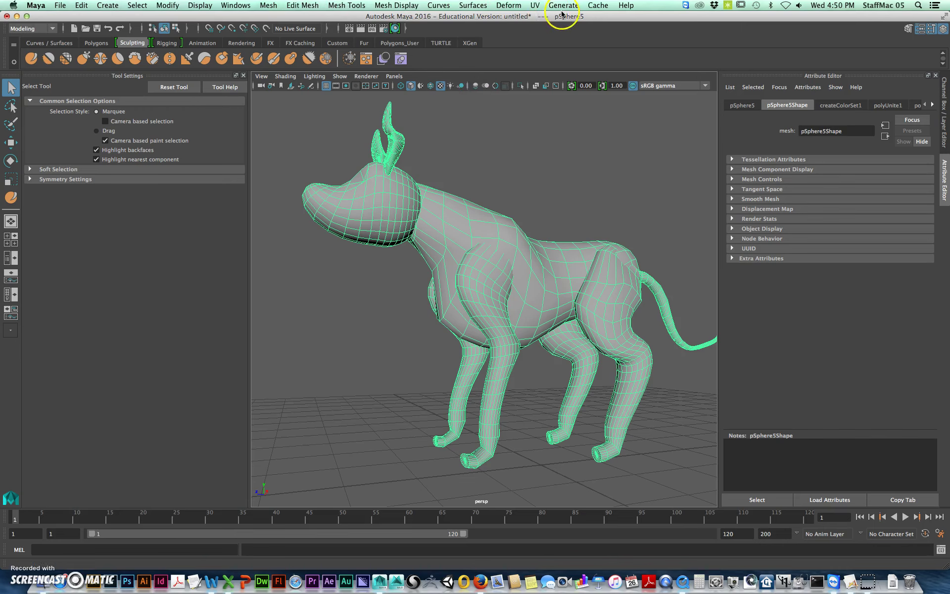
click(536, 5)
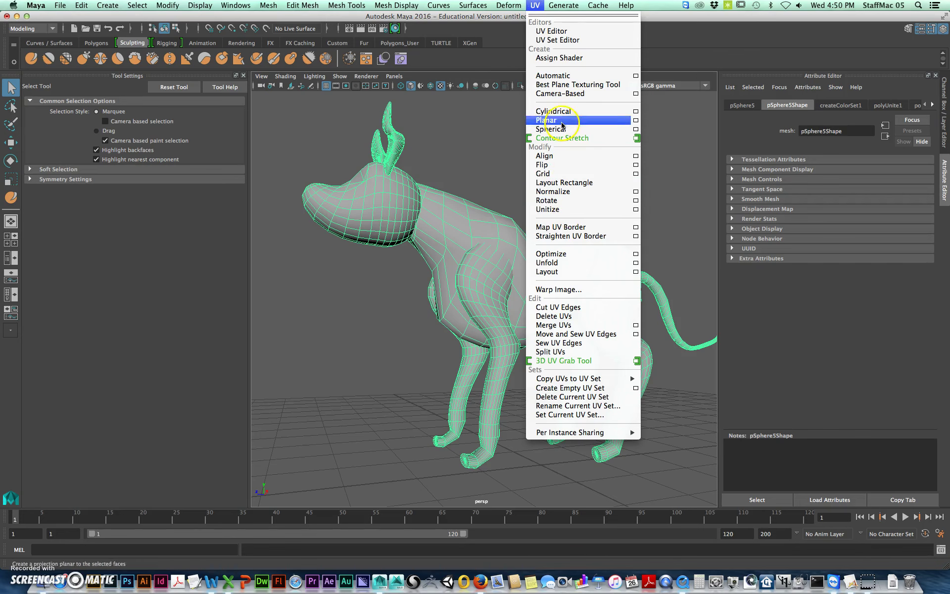
click(572, 77)
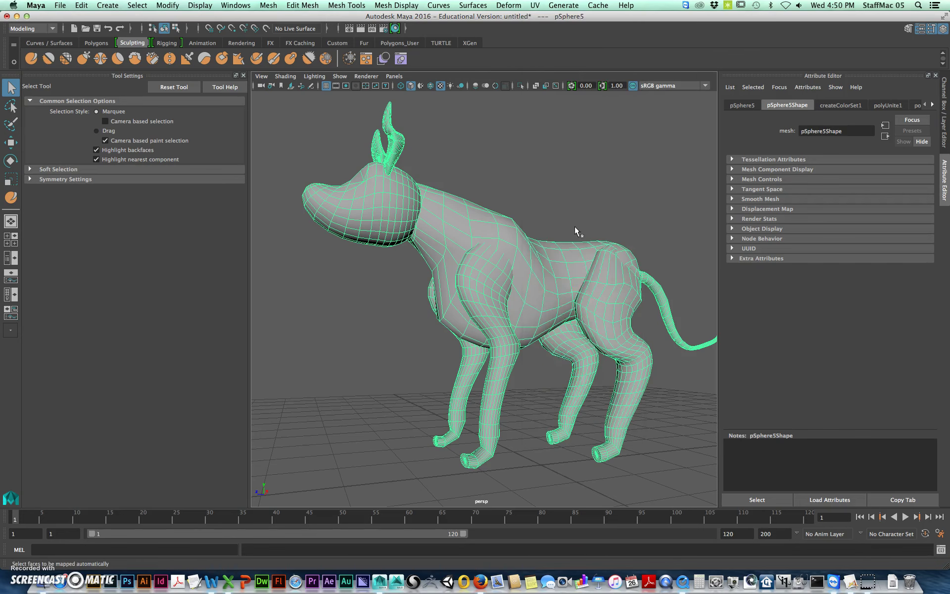
Switch to the Rendering menu set and open the 3D Paint Tool with its settings for the animal mesh
alt+drag(528, 370, 520, 299)
click(514, 300)
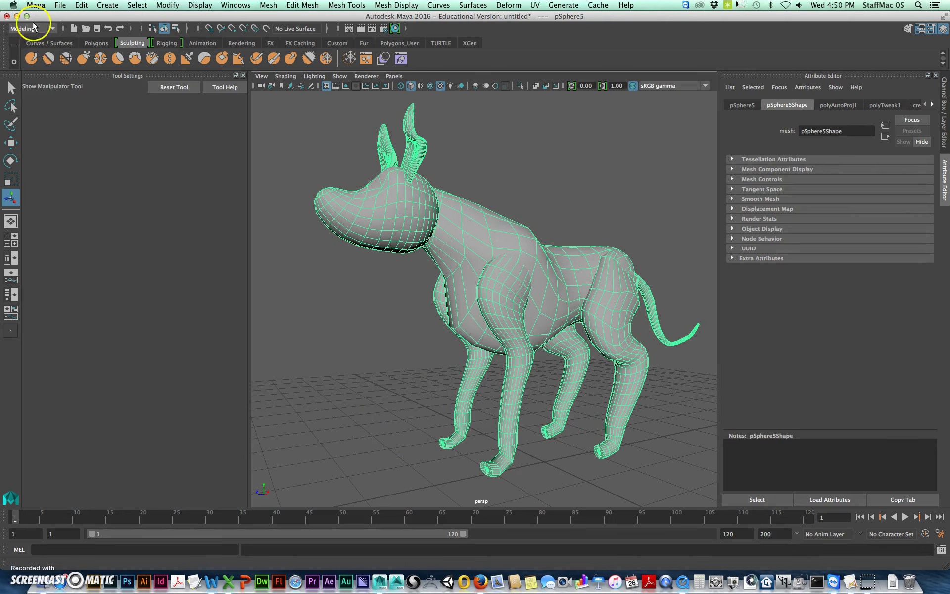
click(29, 29)
click(32, 79)
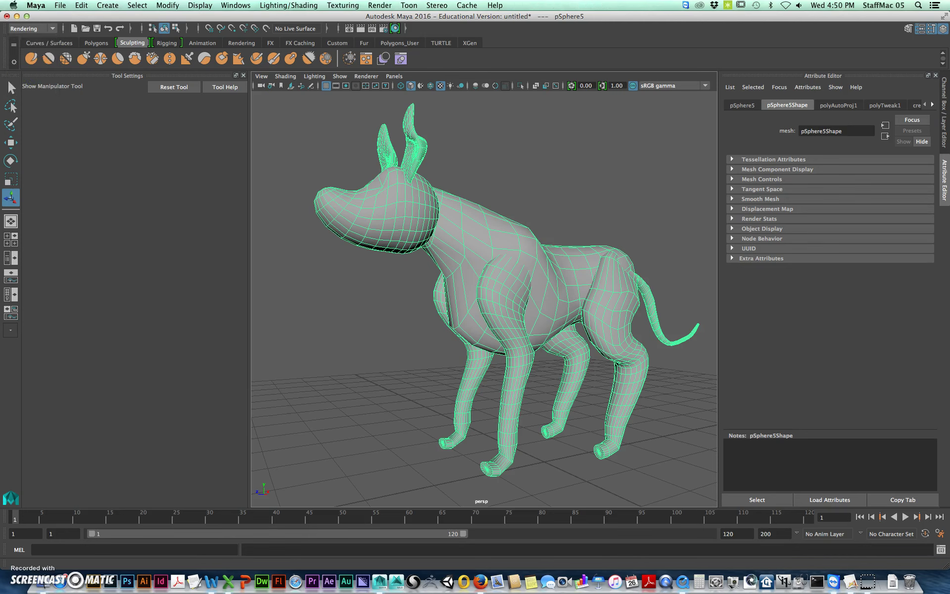
click(372, 6)
mouse_move(346, 6)
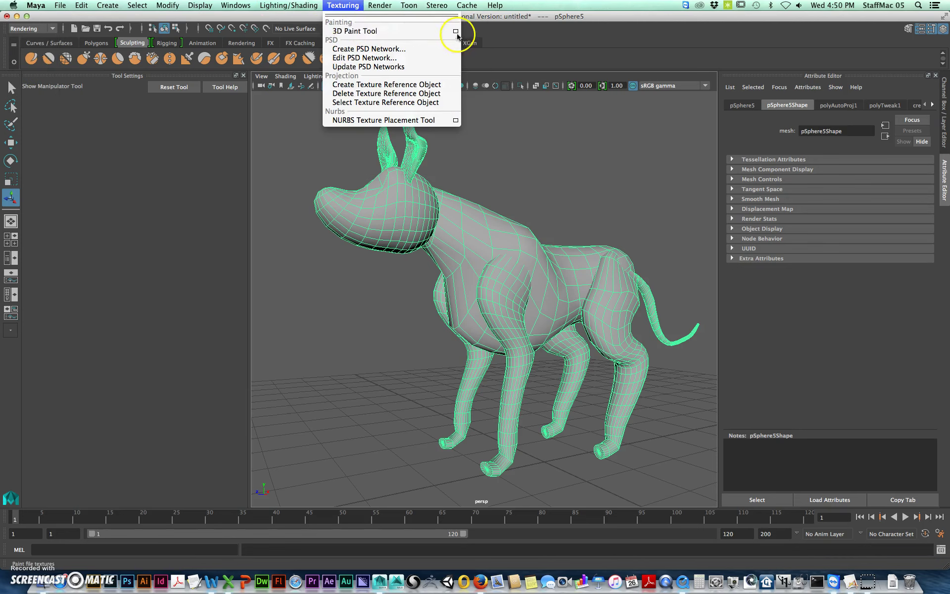
click(456, 32)
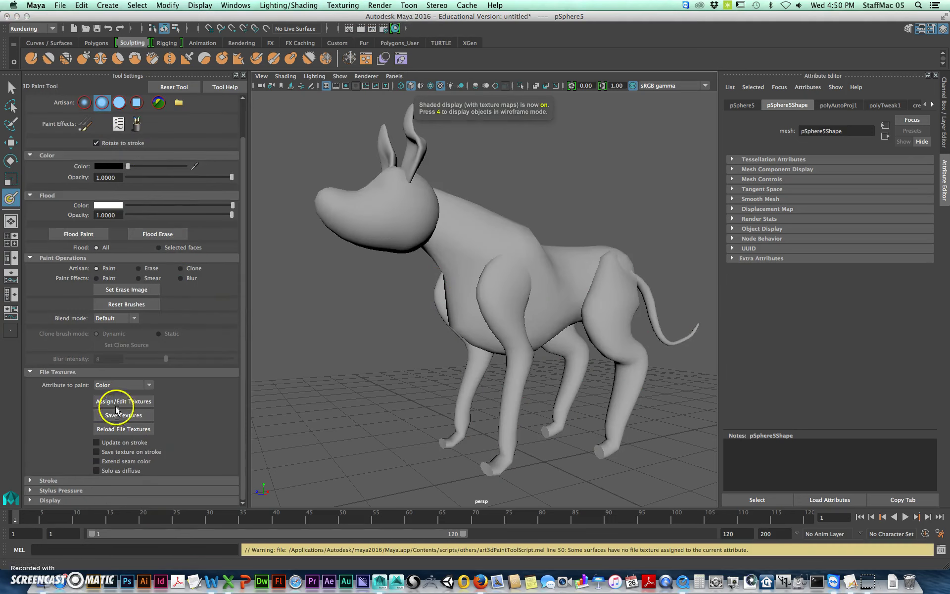
Assign a 2048 x 2048 PNG file texture to the mesh, with Color as the attribute to paint
click(121, 385)
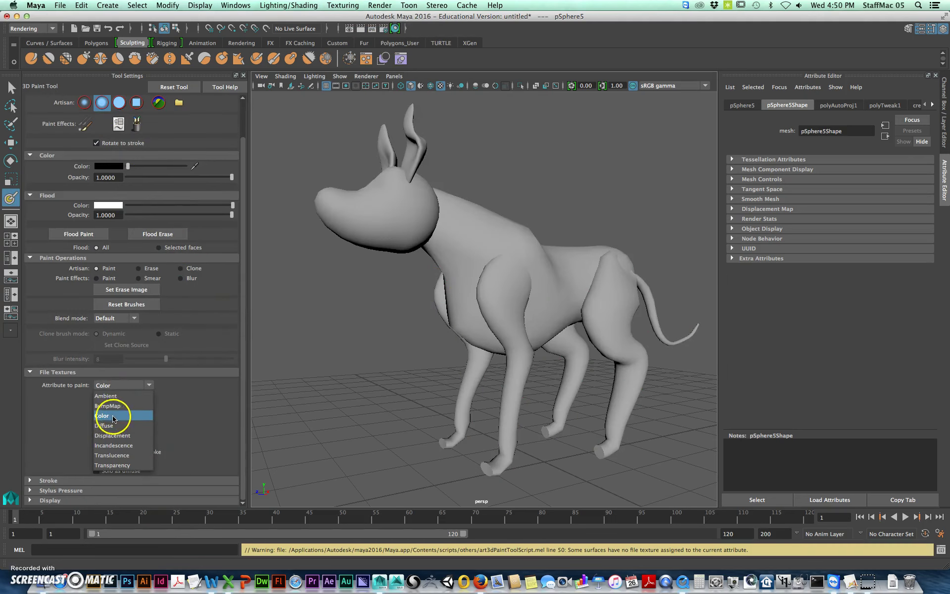
click(114, 419)
click(137, 403)
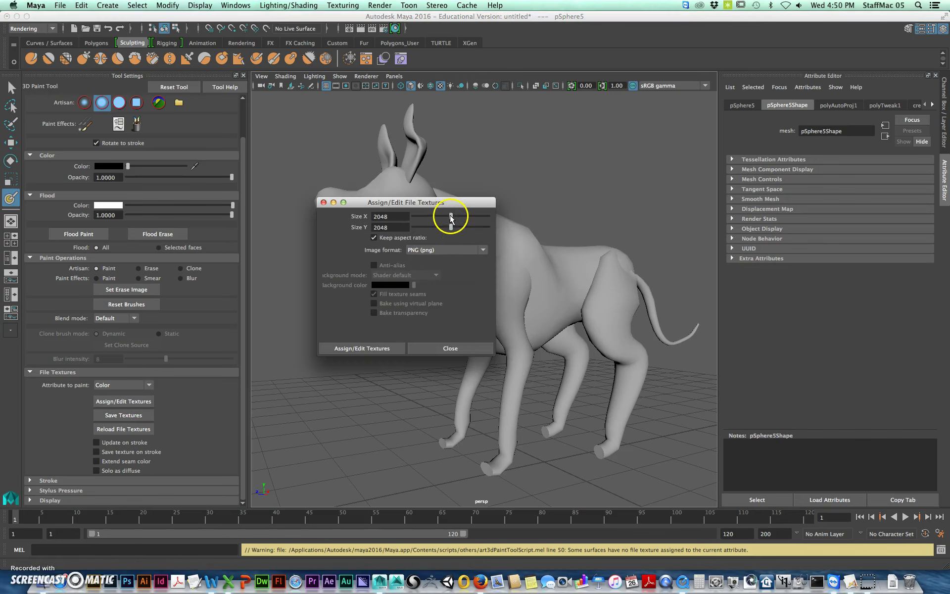
click(453, 253)
click(430, 349)
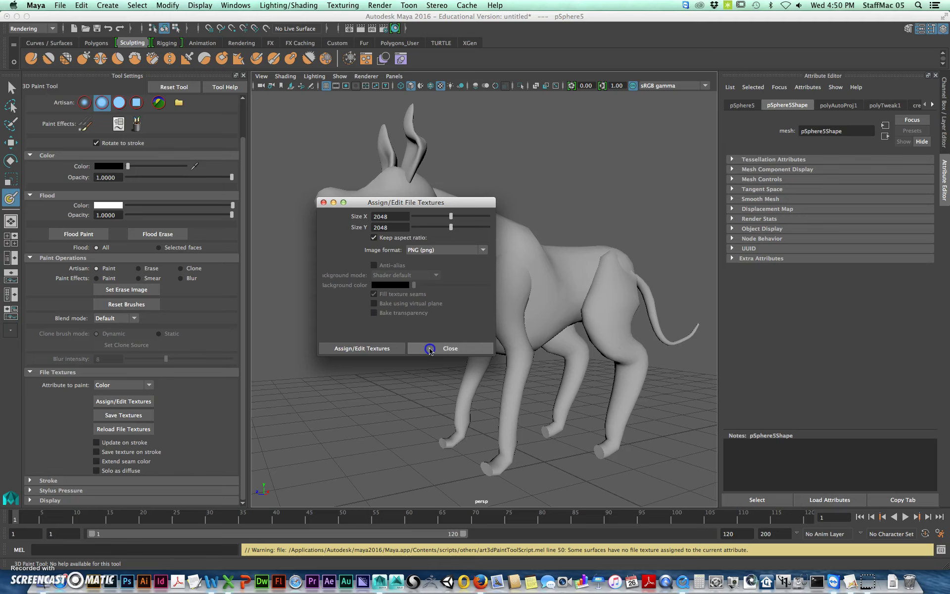
click(418, 256)
click(394, 347)
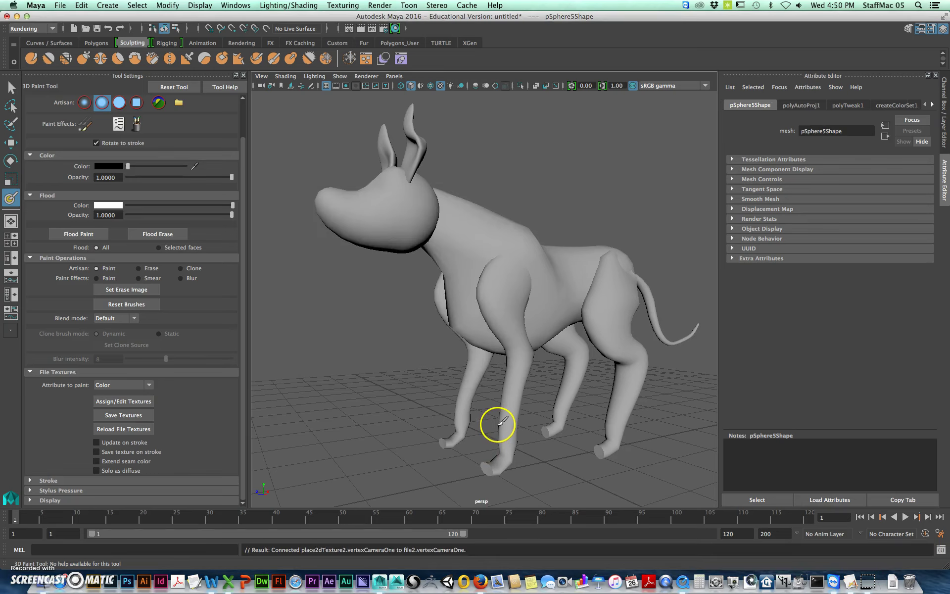
Paint soft black spots on the animal's chest, back and side
alt+drag(495, 422, 516, 310)
mouse_move(483, 273)
alt+mouse_down()
mouse_move(509, 259)
mouse_move(501, 272)
mouse_move(490, 247)
mouse_move(466, 273)
alt+mouse_up()
mouse_move(539, 280)
mouse_down()
mouse_move(526, 290)
mouse_move(537, 275)
mouse_up()
alt+drag(521, 333, 544, 307)
mouse_move(541, 247)
mouse_down()
mouse_move(534, 266)
mouse_move(545, 248)
mouse_up()
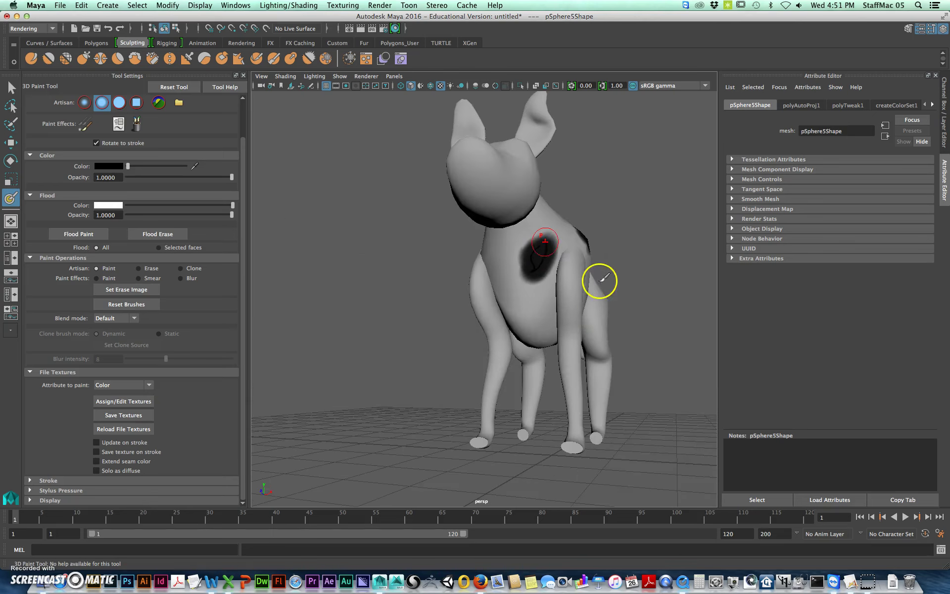
alt+drag(600, 281, 550, 318)
mouse_move(473, 289)
mouse_down()
mouse_move(488, 290)
mouse_move(471, 281)
mouse_up()
alt+drag(594, 317, 559, 303)
mouse_move(562, 287)
mouse_down()
mouse_move(589, 286)
mouse_move(569, 290)
mouse_move(606, 299)
mouse_up()
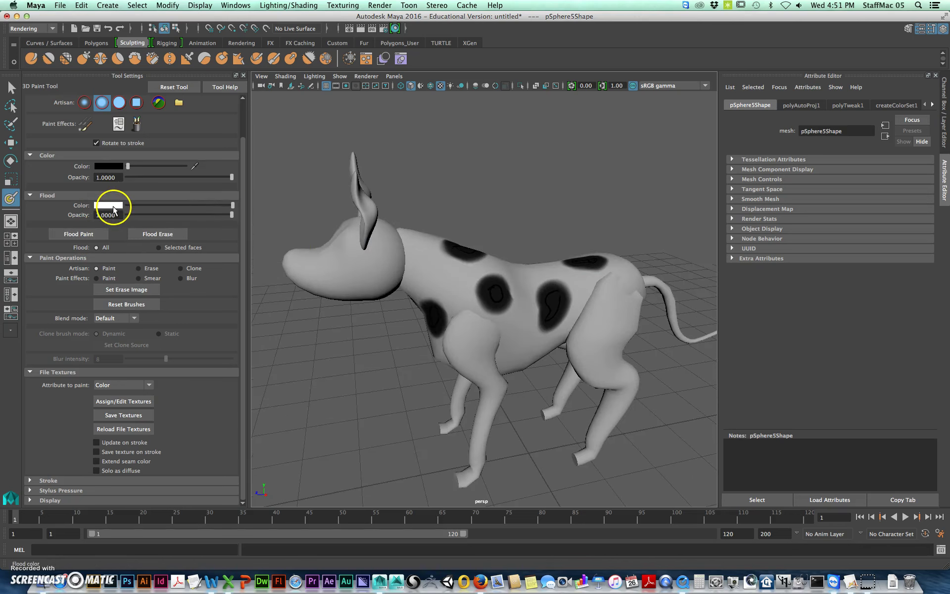
Set the flood color to the recently used brown and flood the entire animal with it
click(114, 206)
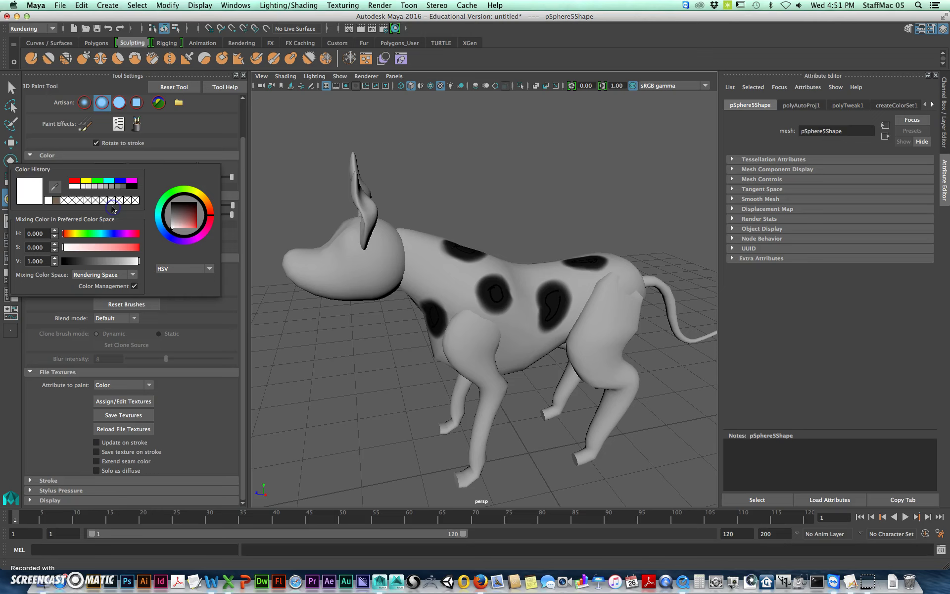
click(55, 200)
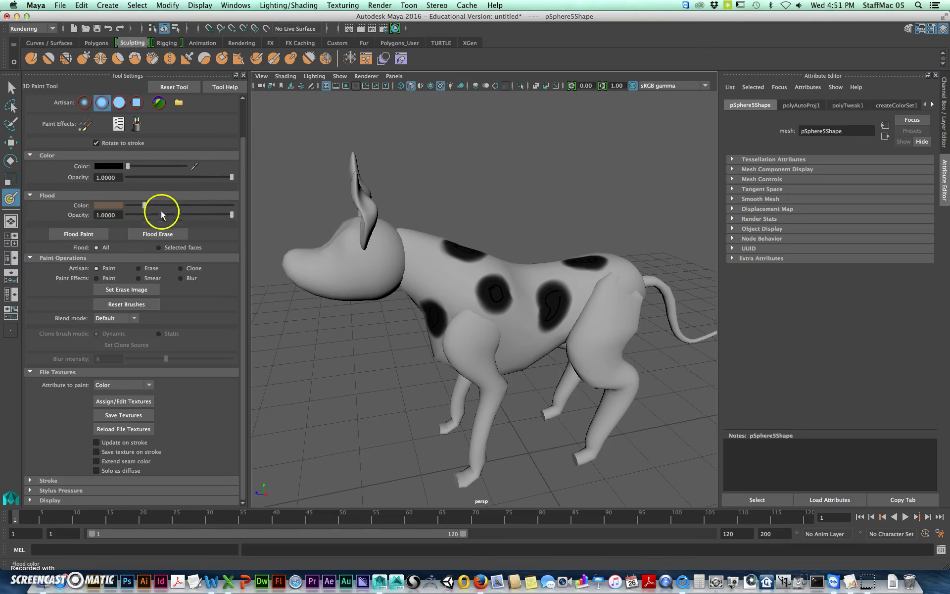
click(89, 235)
Paint black spots over the brown coat on the animal's neck, back, side and rump
alt+drag(552, 319, 558, 306)
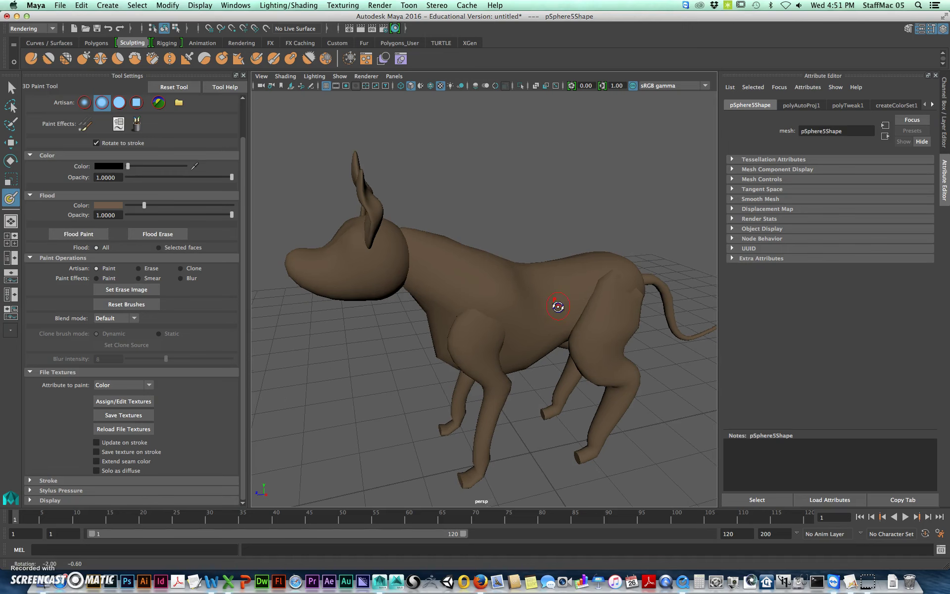
drag(495, 282, 507, 279)
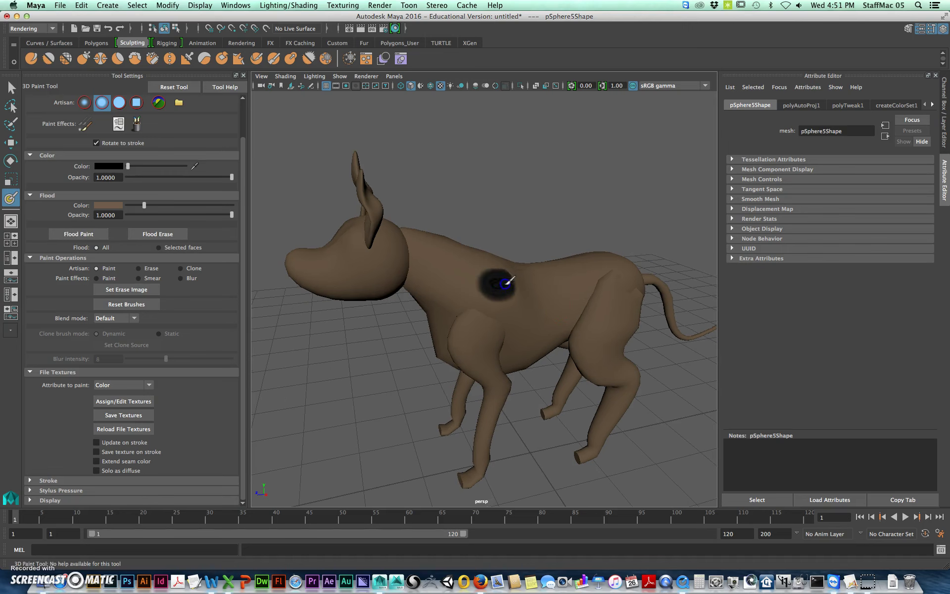
drag(450, 256, 449, 271)
alt+drag(654, 355, 626, 344)
drag(512, 258, 507, 264)
drag(458, 296, 442, 310)
alt+drag(501, 319, 500, 334)
mouse_move(557, 283)
mouse_down()
mouse_move(598, 276)
mouse_move(571, 262)
mouse_up()
alt+drag(452, 267, 477, 259)
mouse_move(412, 238)
mouse_down()
mouse_move(422, 236)
mouse_move(431, 261)
mouse_up()
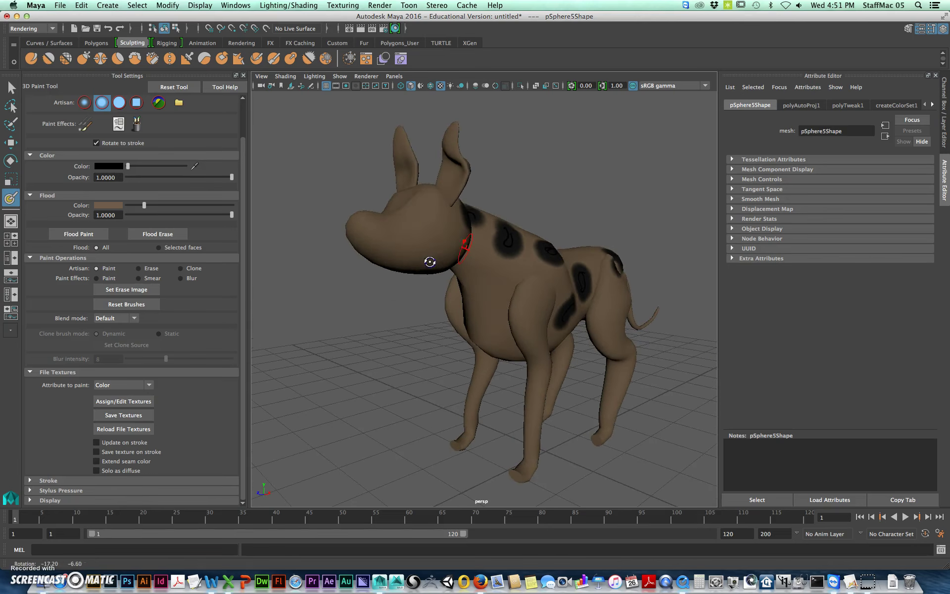
Paint the animal's nose and eye areas black and add touches of black on the far side
click(419, 212)
mouse_move(364, 226)
mouse_down()
mouse_move(355, 224)
mouse_move(503, 265)
mouse_up()
drag(628, 250, 604, 273)
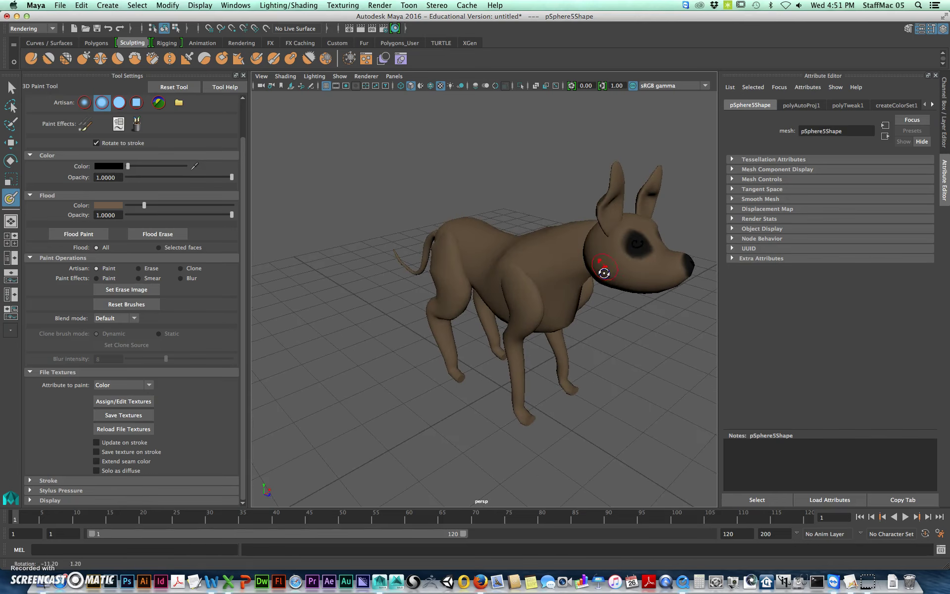
drag(559, 249, 556, 257)
mouse_move(604, 319)
alt+mouse_down()
mouse_move(507, 307)
mouse_move(486, 295)
alt+mouse_up()
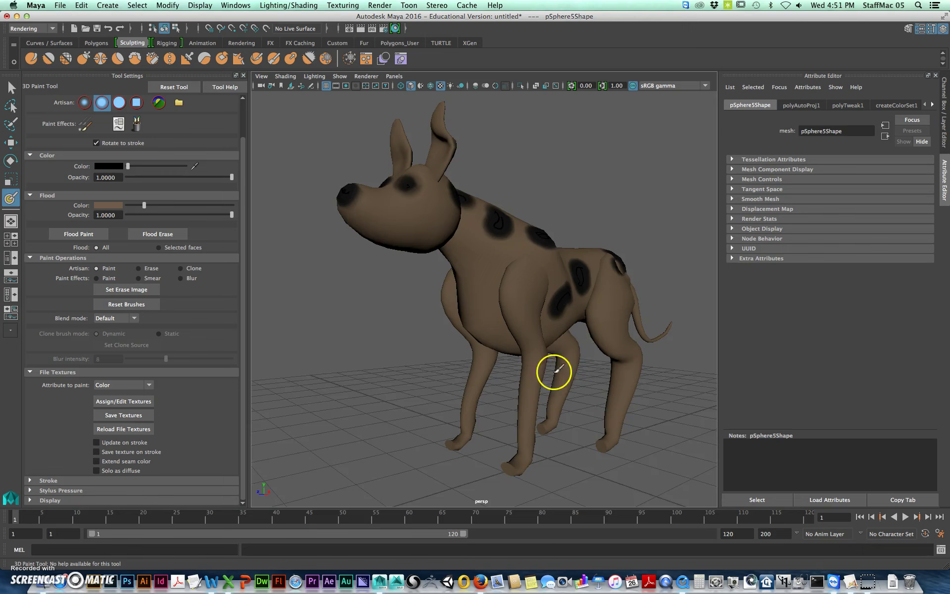
Paint another black spot on the middle of the back and fill out the spot on the rump
alt+right_drag(581, 342, 541, 346)
mouse_move(541, 346)
alt+mouse_down()
mouse_move(535, 361)
mouse_move(545, 341)
alt+mouse_up()
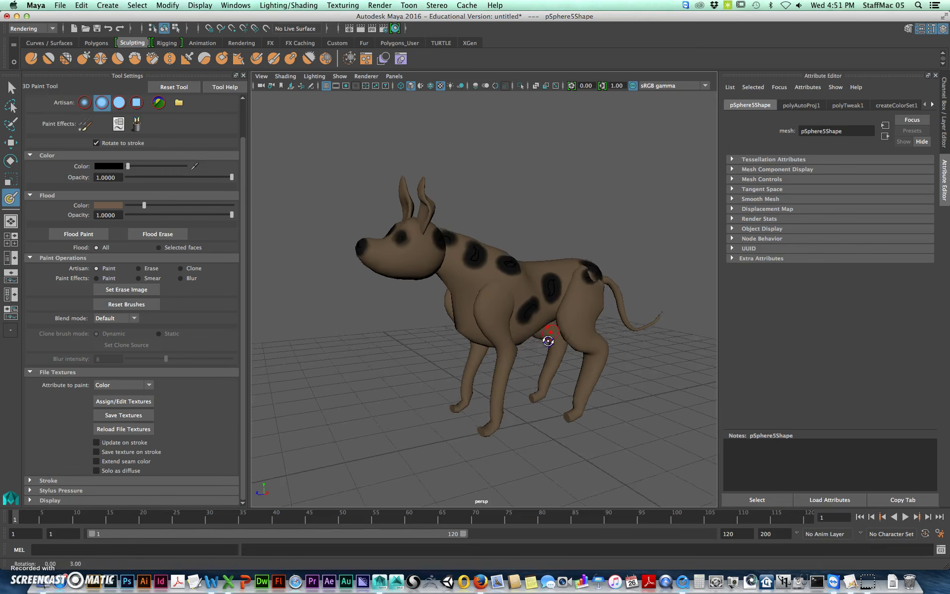
alt+right_drag(545, 342, 560, 346)
alt+drag(560, 346, 548, 343)
mouse_move(527, 292)
mouse_down()
mouse_move(539, 279)
mouse_move(474, 314)
mouse_move(527, 322)
mouse_move(540, 297)
mouse_up()
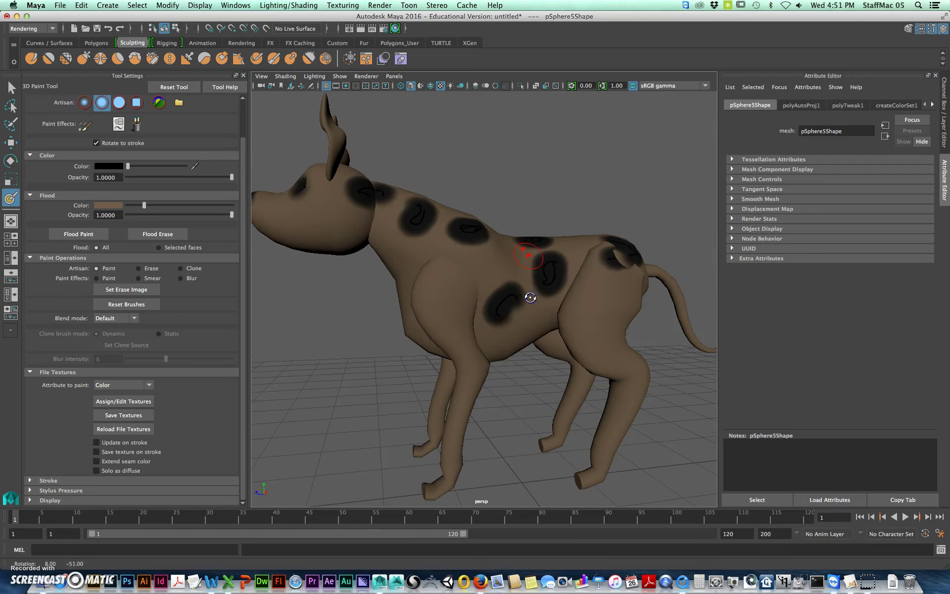
click(628, 267)
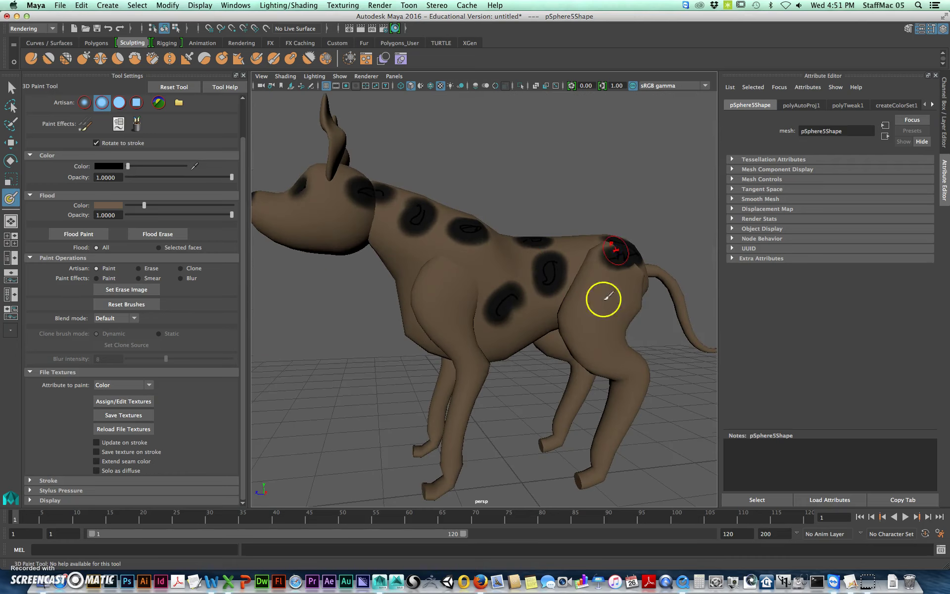
Try to save the textures, then save the scene as animal_v01 in Maya Binary format in the project's scenes folder
mouse_move(603, 299)
alt+mouse_down()
mouse_move(562, 269)
mouse_move(573, 297)
mouse_move(594, 304)
mouse_move(527, 290)
mouse_move(540, 317)
alt+mouse_up()
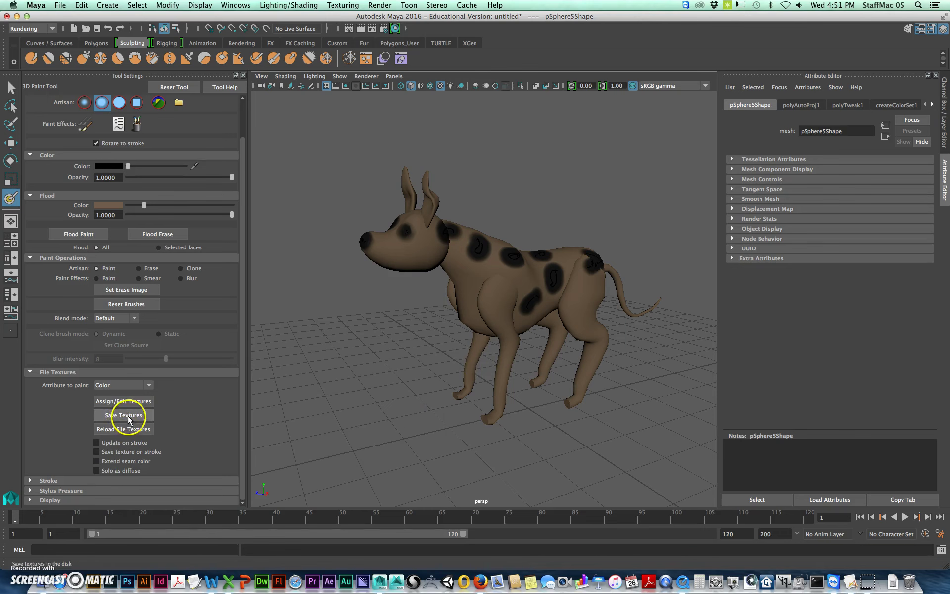
click(128, 417)
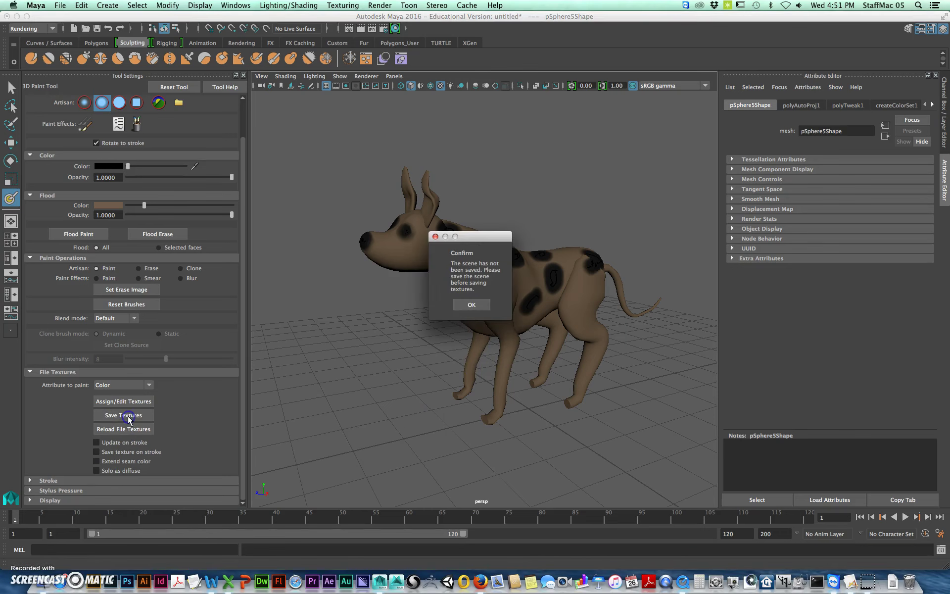
click(472, 306)
click(60, 5)
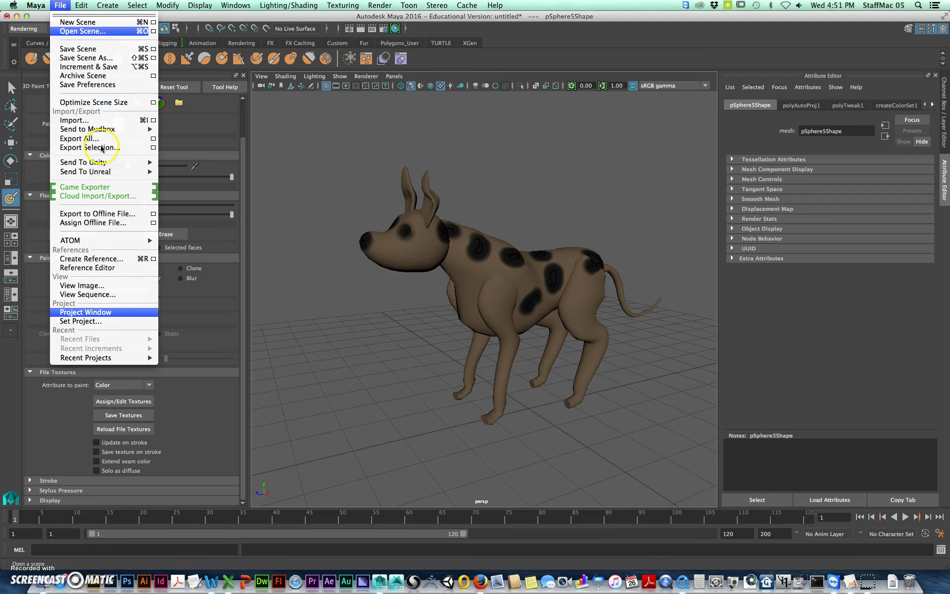
click(207, 101)
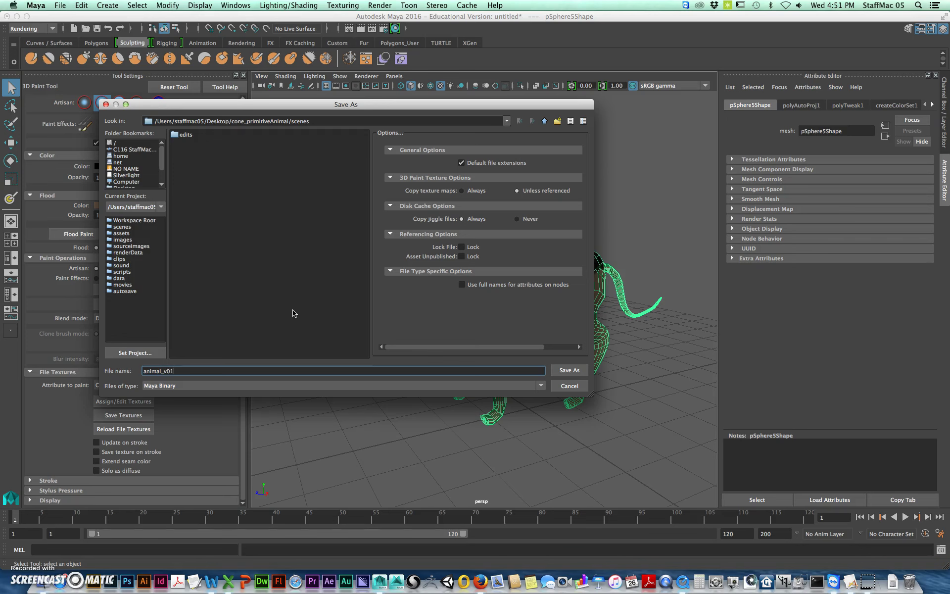
key(Return)
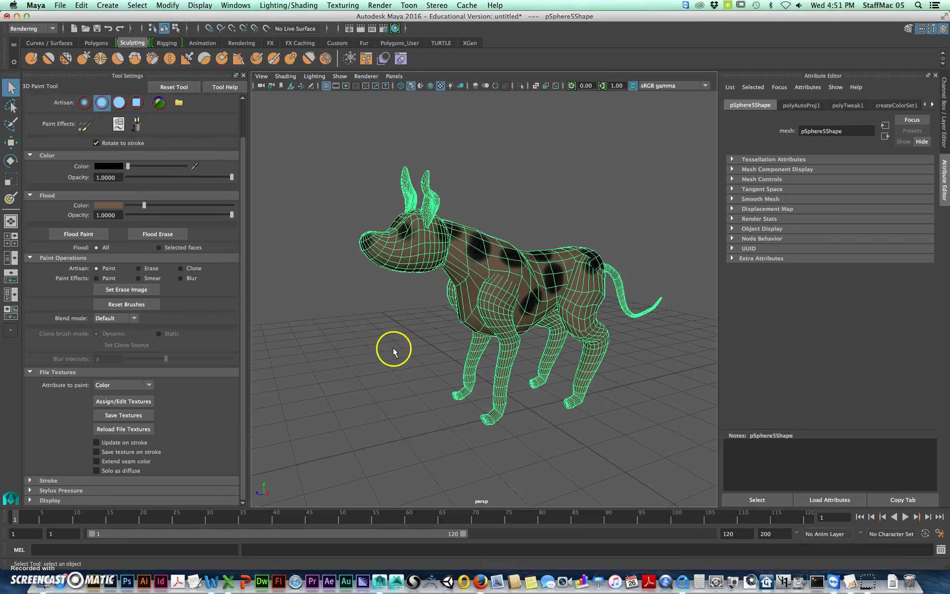
Save the painted textures to disk and switch to the Move tool
click(123, 415)
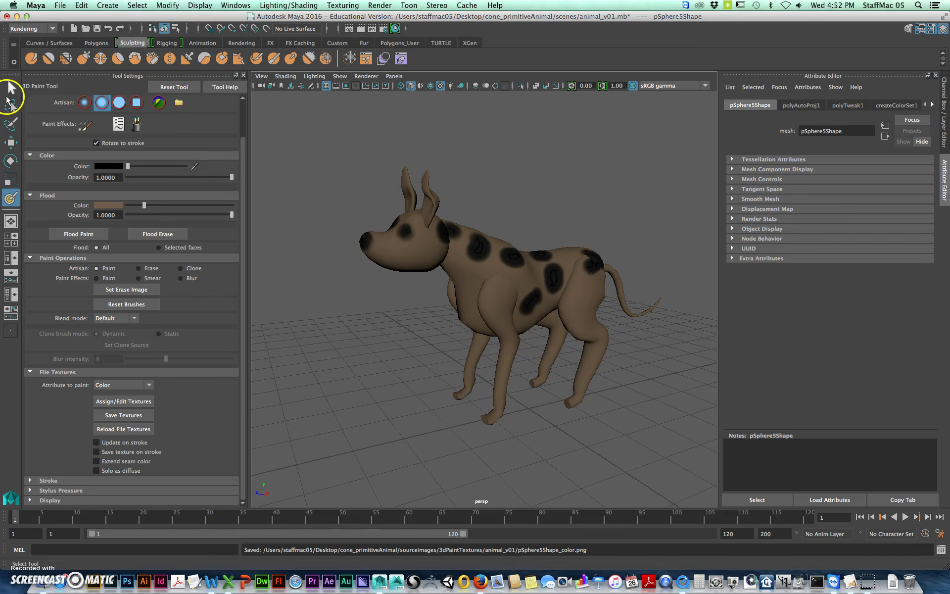
key(w)
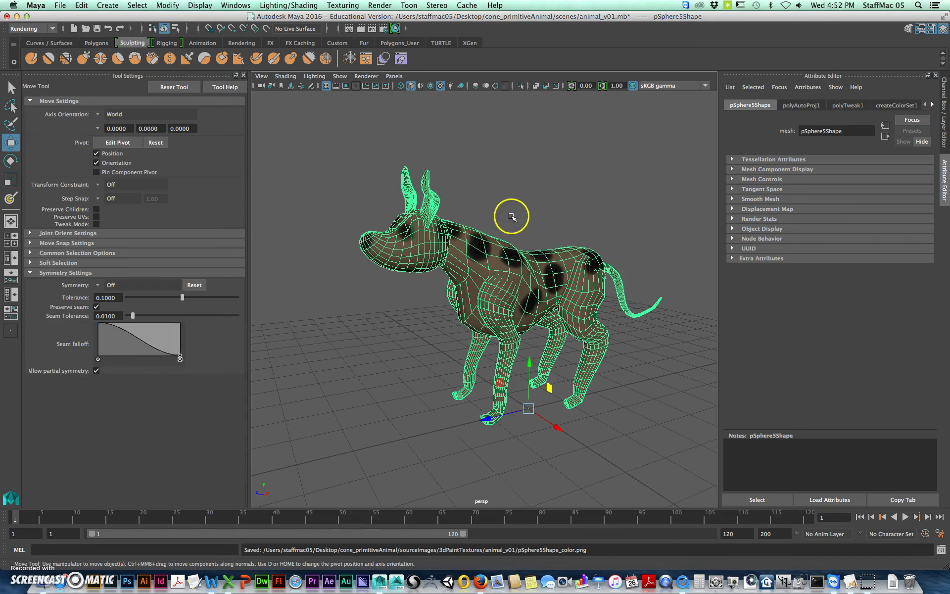
Close the tool settings and deselect the animal to show its painted surface without the wireframe
click(243, 76)
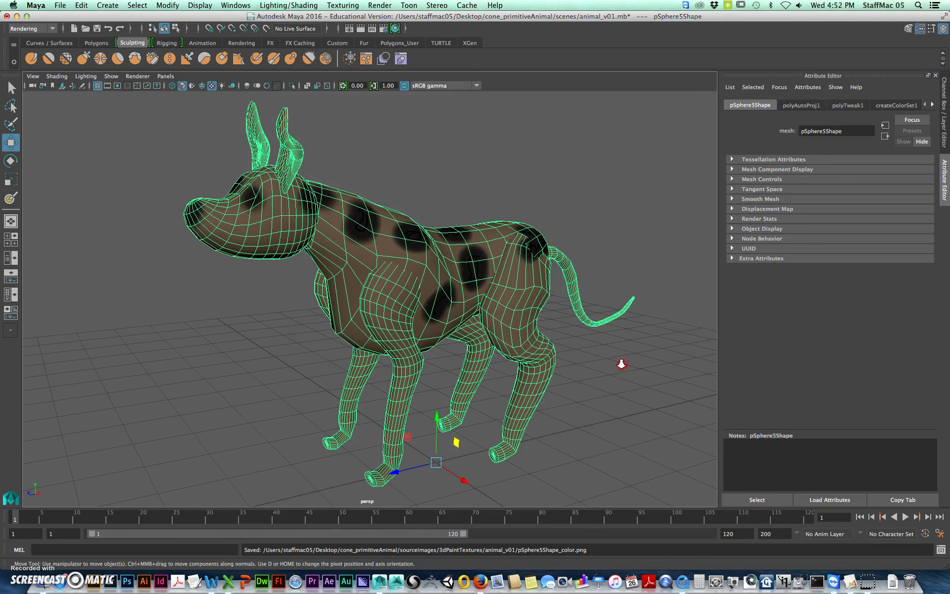
alt+right_drag(621, 362, 548, 347)
click(574, 368)
mouse_move(485, 354)
alt+mouse_down()
mouse_move(586, 358)
mouse_move(365, 342)
mouse_move(489, 334)
alt+mouse_up()
alt+middle_click(488, 334)
alt+middle_drag(489, 334, 484, 349)
alt+right_drag(484, 349, 480, 345)
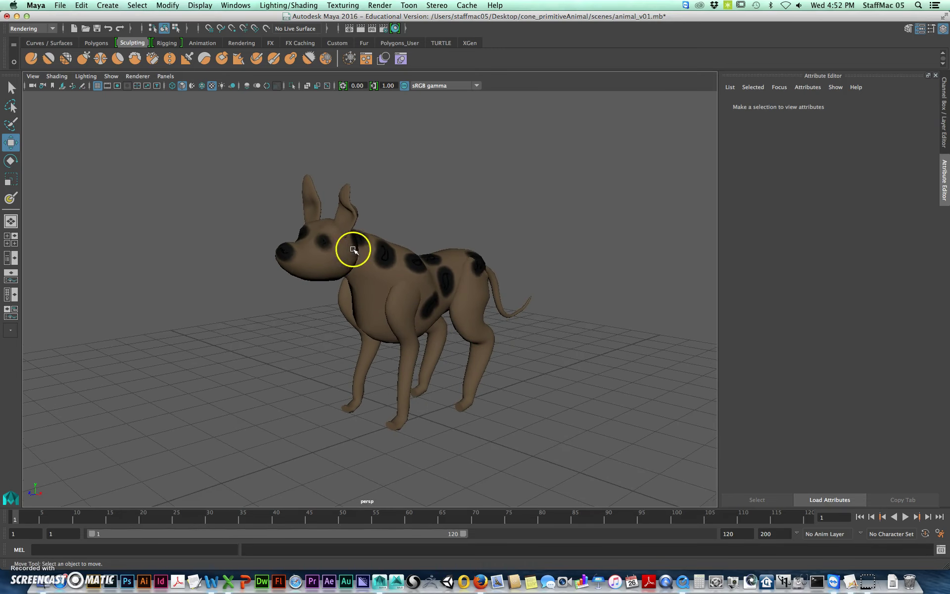
alt+right_drag(469, 281, 447, 355)
alt+drag(476, 362, 418, 363)
alt+right_drag(418, 363, 441, 337)
Create a polygon plane beneath the animal and scale it up evenly into a large ground surface
click(96, 41)
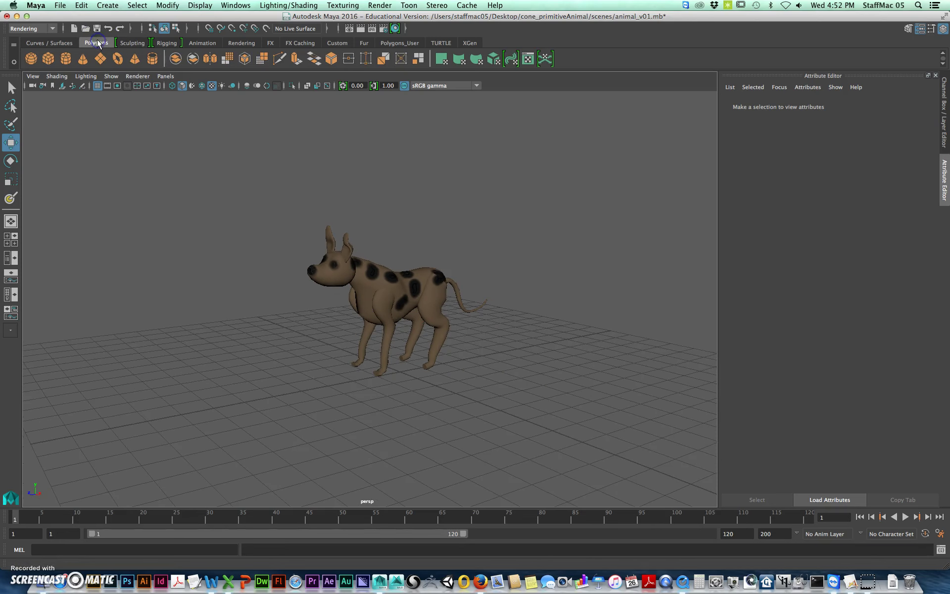
click(101, 59)
click(402, 373)
key(r)
drag(402, 372, 468, 308)
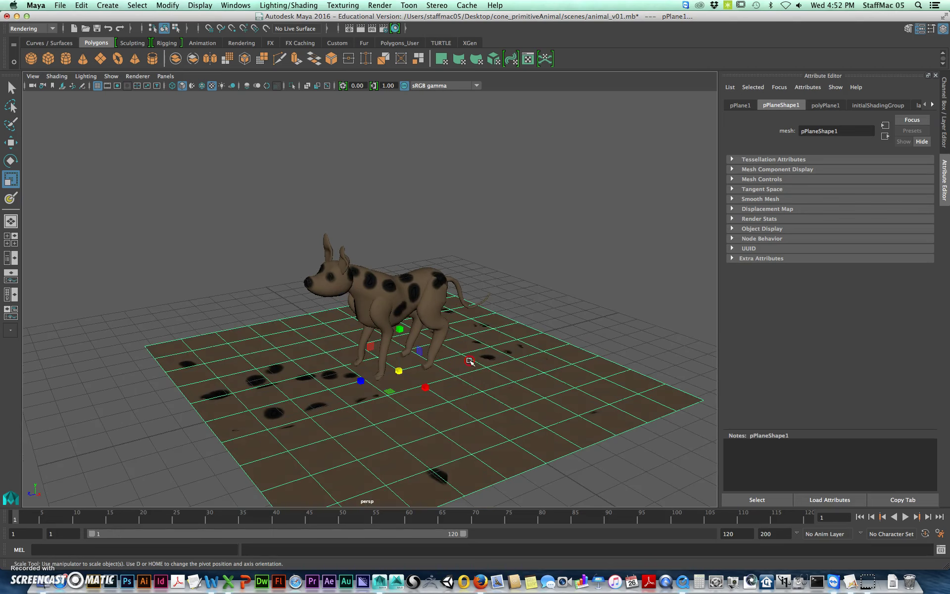
Assign a new Blinn material to the ground plane and color it teal with hue 186.207, saturation about 0.93 and value 0.5
right_drag(469, 308, 483, 554)
click(374, 248)
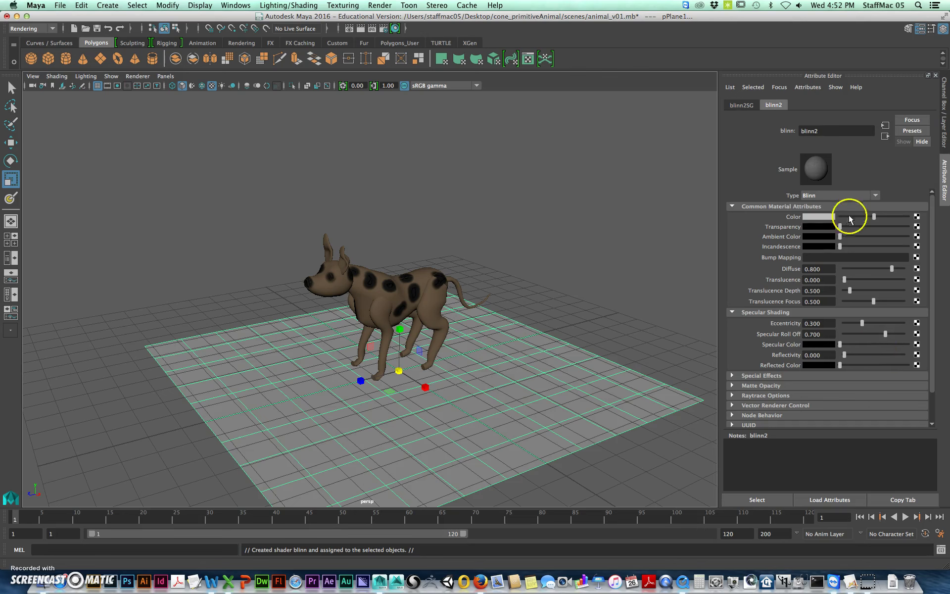
click(829, 215)
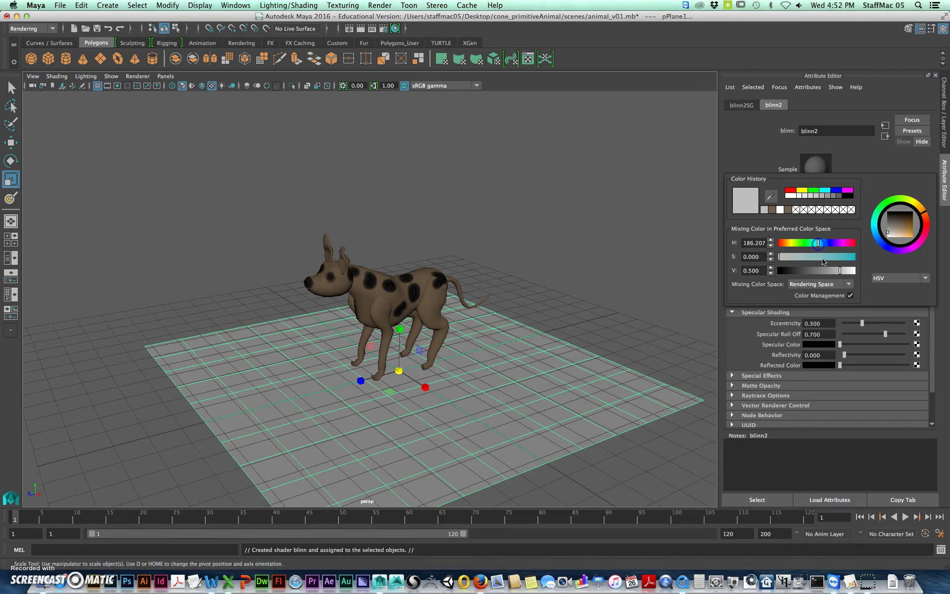
drag(823, 262, 850, 262)
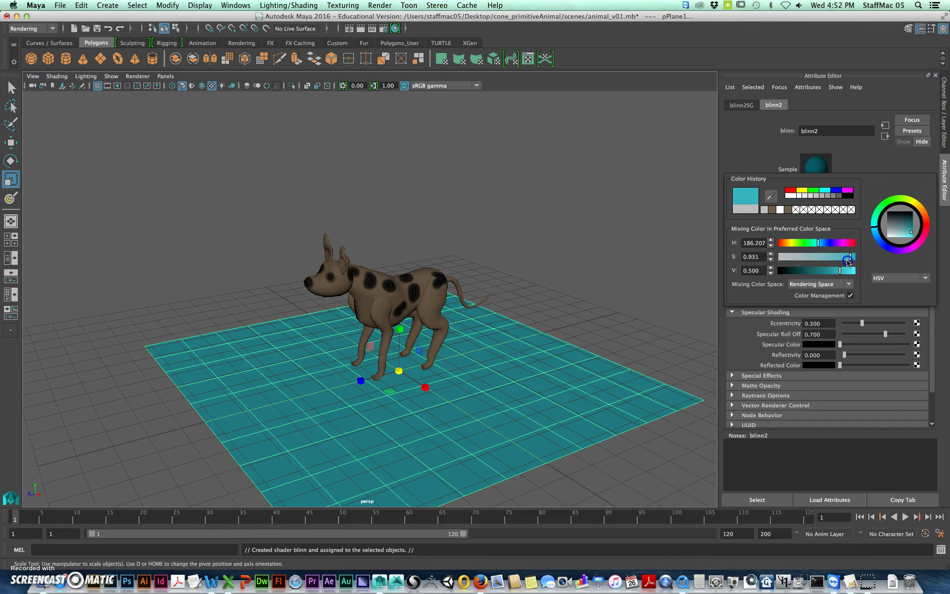
click(360, 239)
Look through the plug-ins listed in the Plug-in Manager, then close it
alt+drag(361, 240, 432, 254)
alt+drag(494, 273, 492, 274)
alt+drag(486, 223, 482, 222)
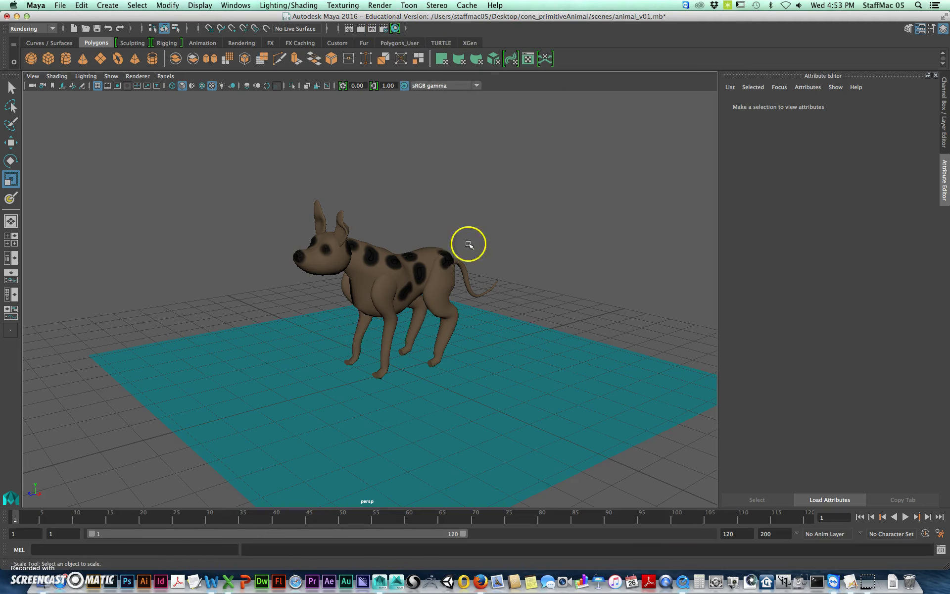
click(244, 8)
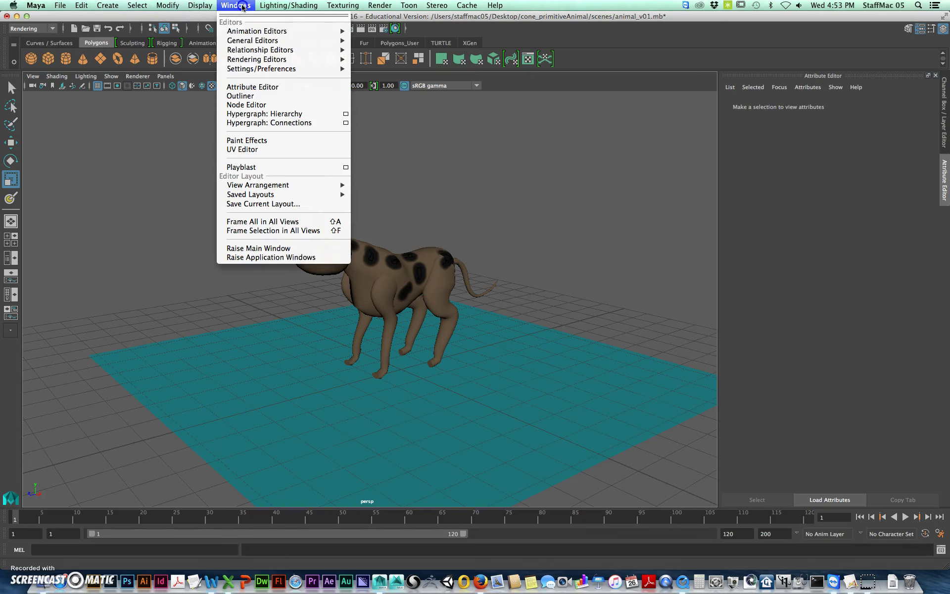
mouse_move(267, 68)
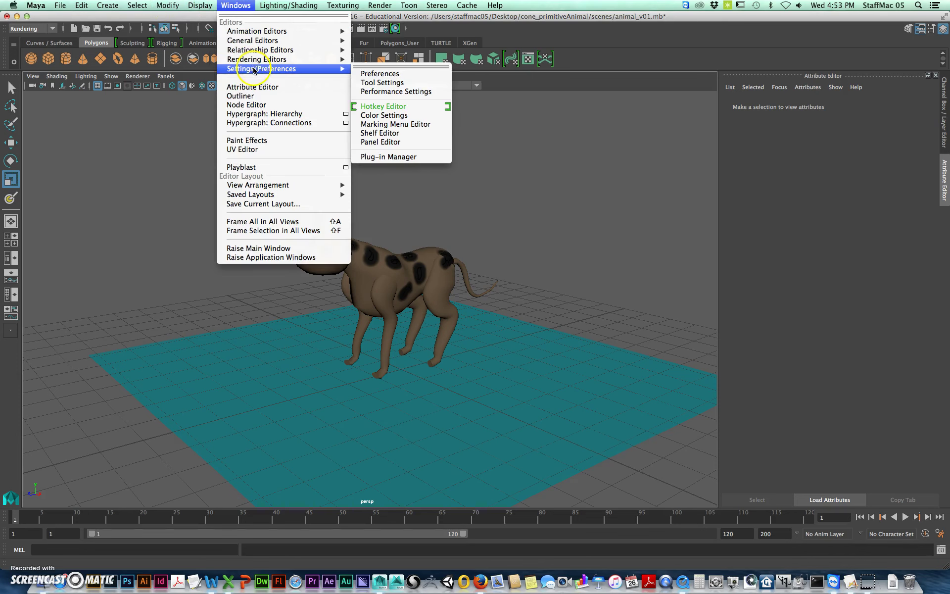
click(388, 156)
scroll(469, 299, down, 5)
scroll(469, 299, down, 10)
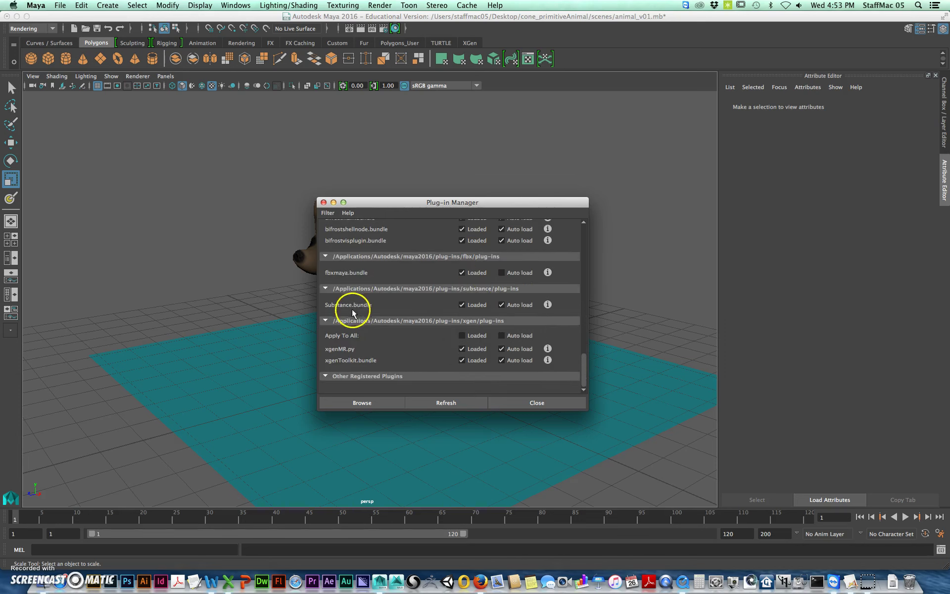
scroll(381, 331, up, 4)
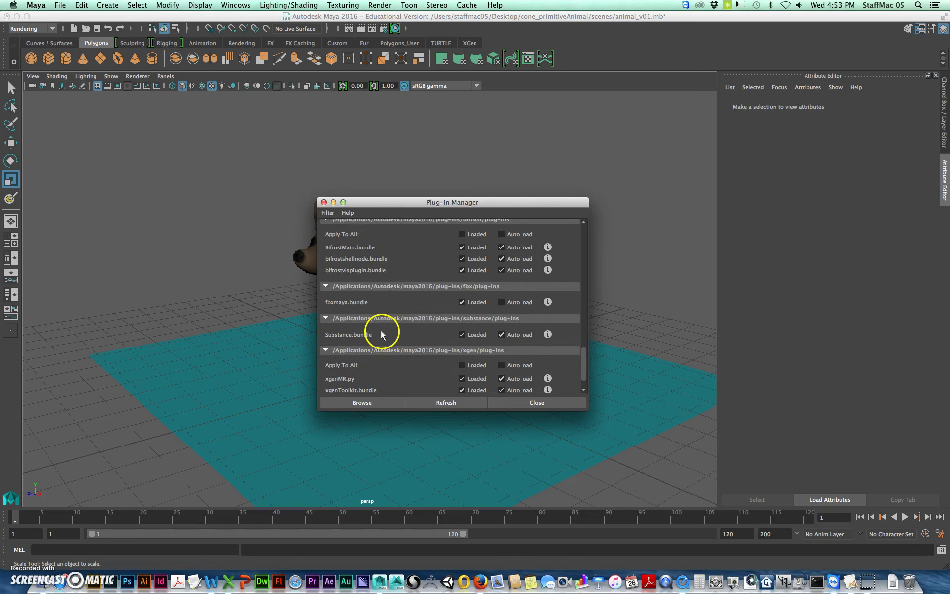
scroll(381, 331, up, 10)
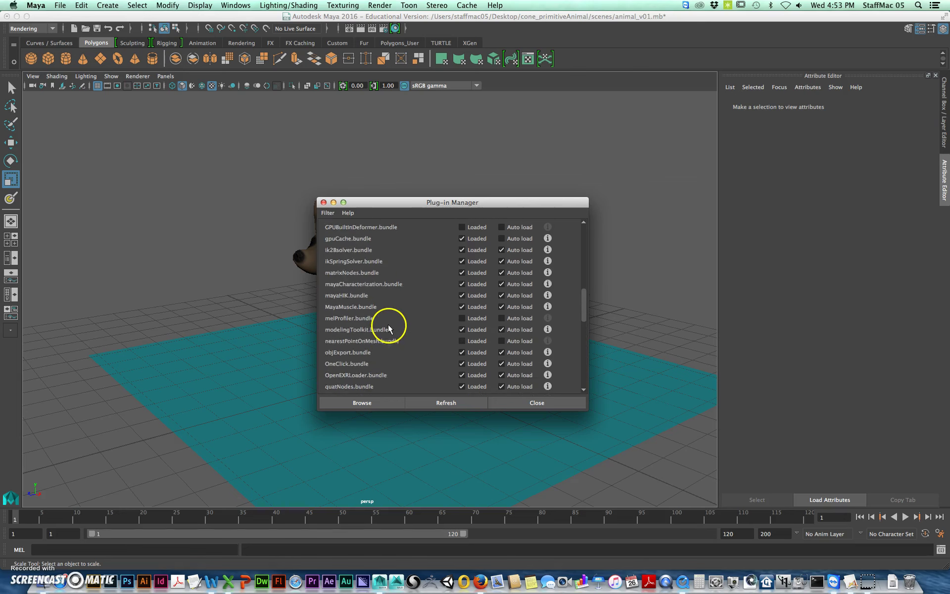
scroll(391, 323, up, 10)
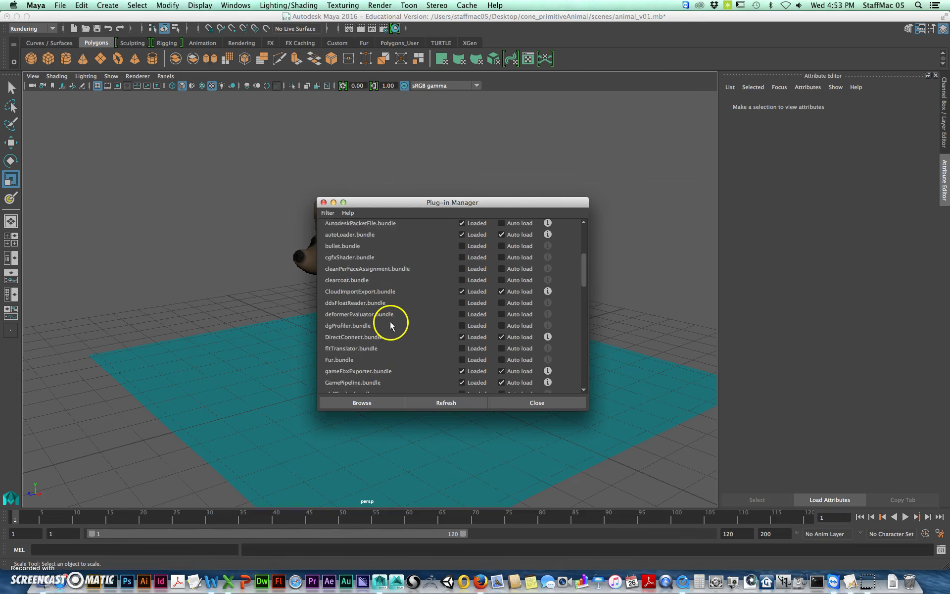
click(537, 402)
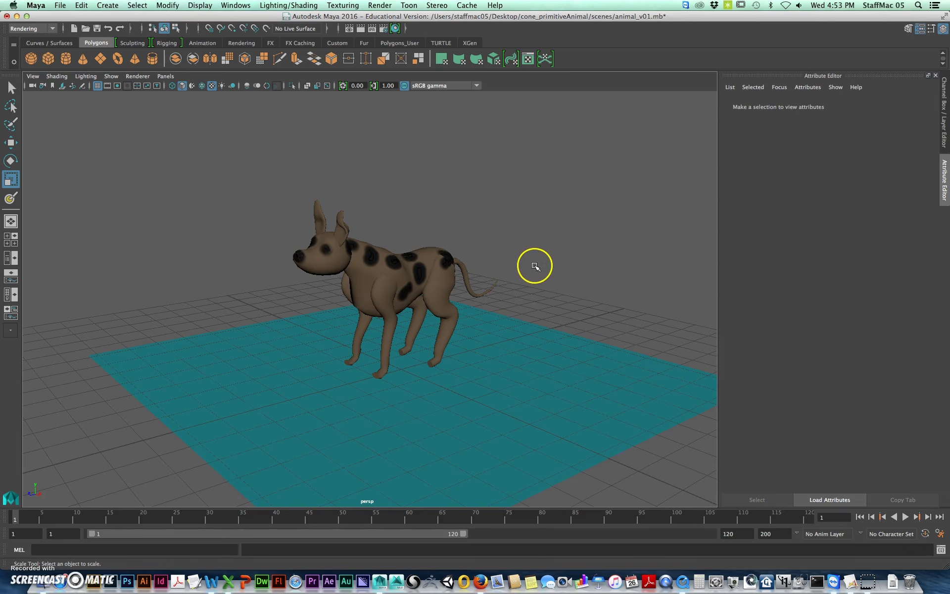
Create a directional light, raise it above the animal, and rotate it to shine diagonally down
alt+drag(533, 271, 415, 243)
click(107, 5)
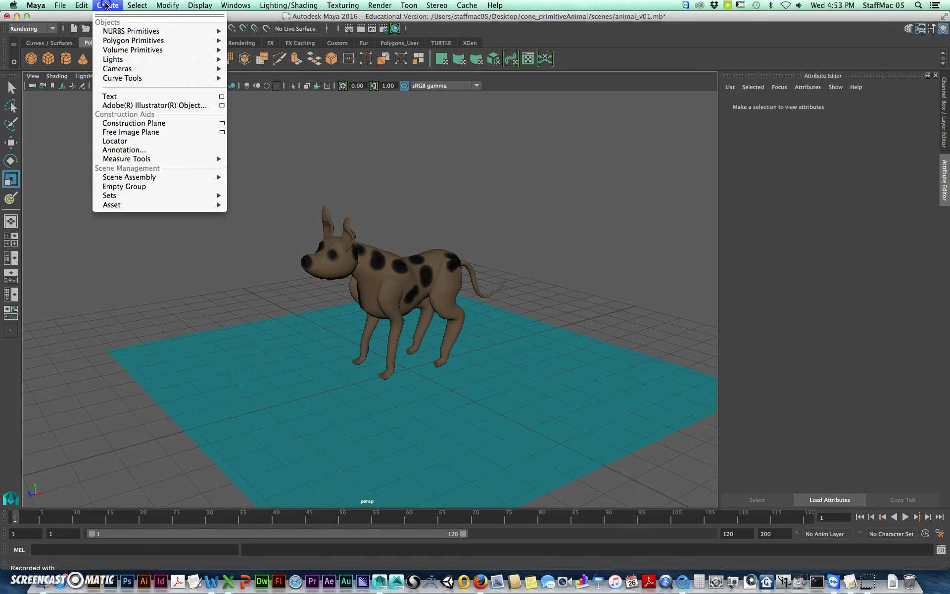
mouse_move(124, 59)
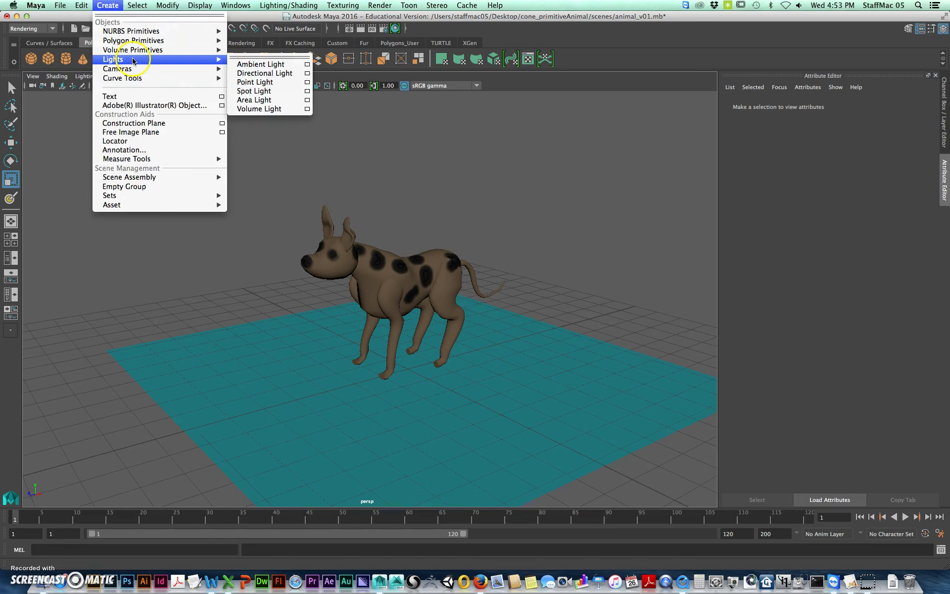
click(277, 73)
key(w)
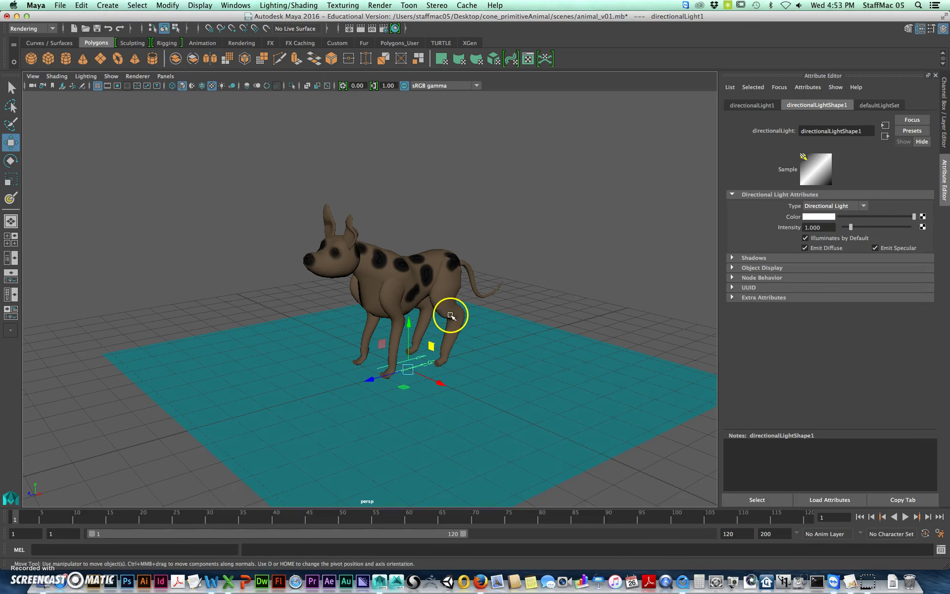
drag(412, 323, 401, 101)
alt+middle_drag(425, 192, 423, 215)
key(e)
alt+drag(413, 186, 425, 147)
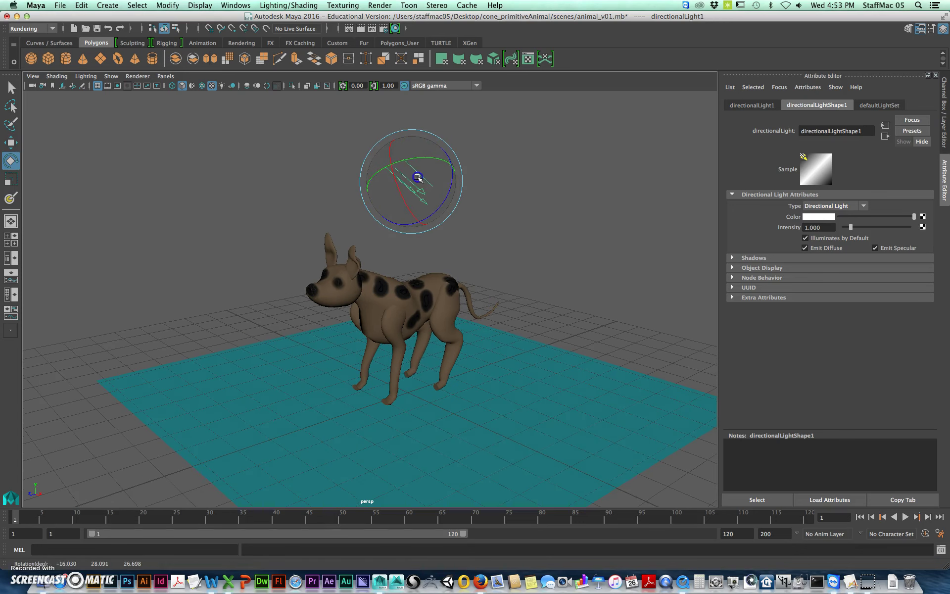
Tint the directional light a very pale warm yellow and set its intensity to 1.25
click(817, 216)
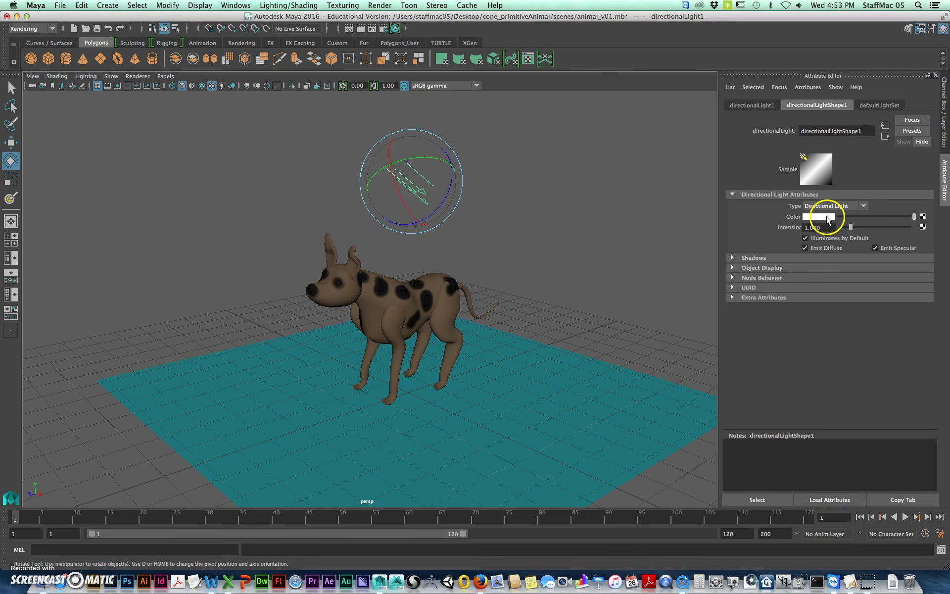
click(821, 216)
drag(793, 250, 787, 255)
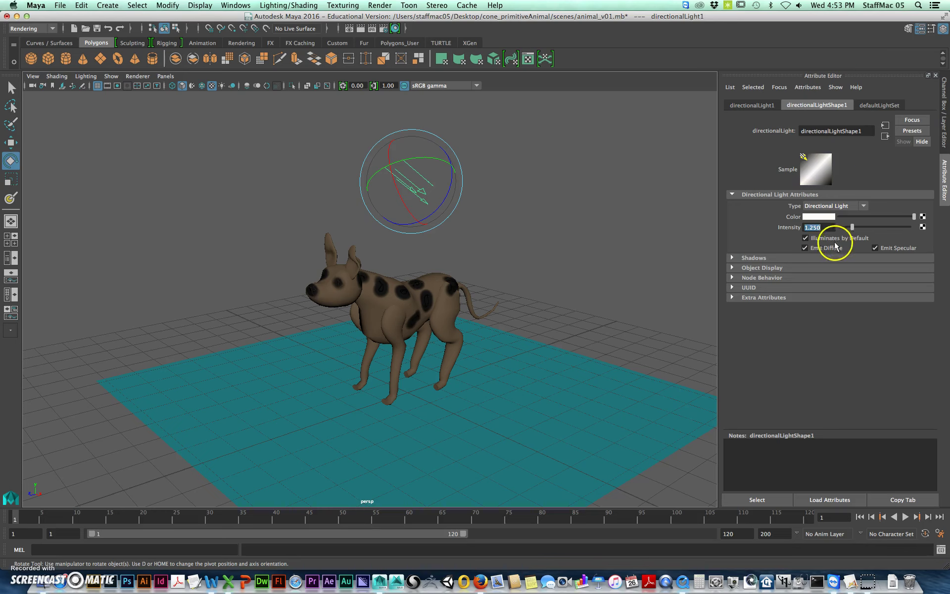
Make sure Use Ray Trace Shadows is on in the directional light's shadow settings, then collapse them
click(752, 258)
scroll(810, 322, down, 5)
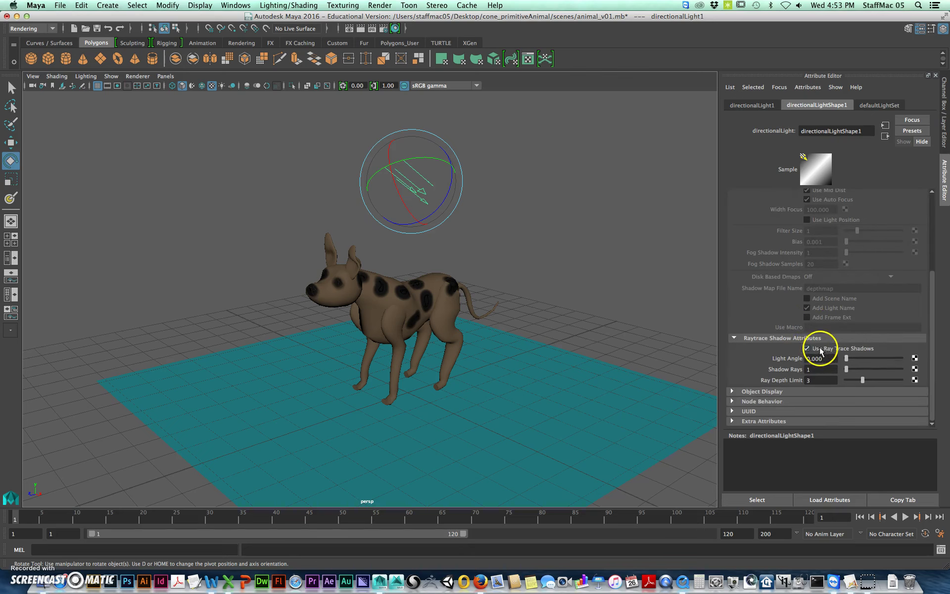
scroll(780, 353, up, 5)
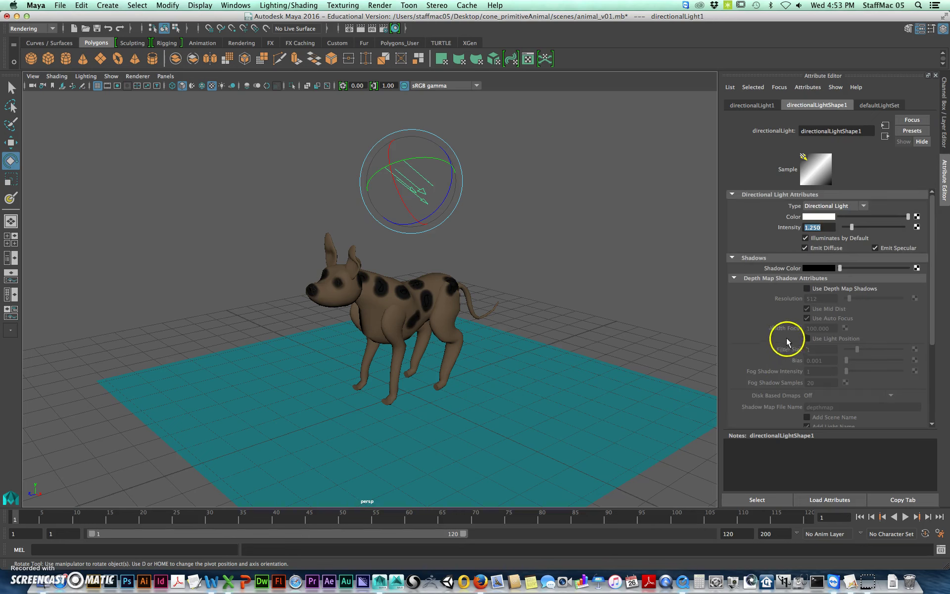
click(735, 194)
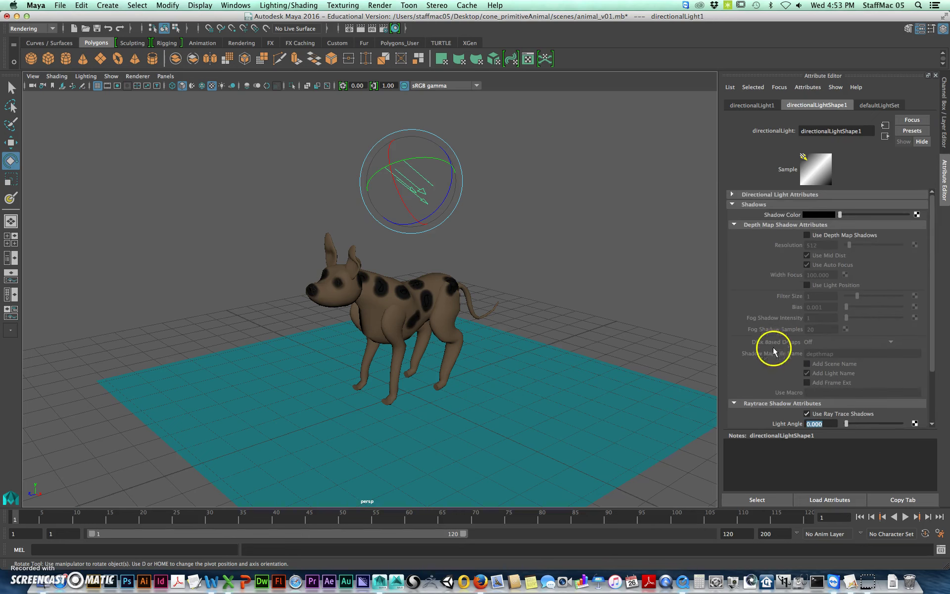
click(753, 195)
click(754, 258)
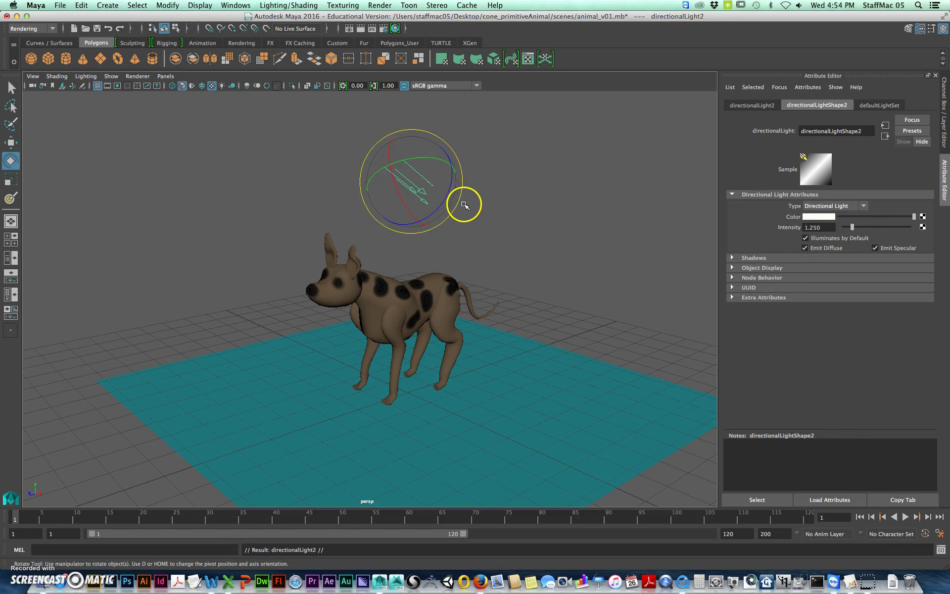
Duplicate the directional light, move the copy over toward the animal's head, and rotate it to a different direction
key(ctrl+d)
key(w)
drag(383, 147, 280, 143)
mouse_move(450, 215)
alt+mouse_down()
mouse_move(483, 209)
mouse_move(464, 212)
alt+mouse_up()
click(425, 180)
key(e)
drag(427, 178, 447, 181)
alt+drag(579, 233, 517, 228)
click(299, 180)
alt+drag(345, 193, 284, 194)
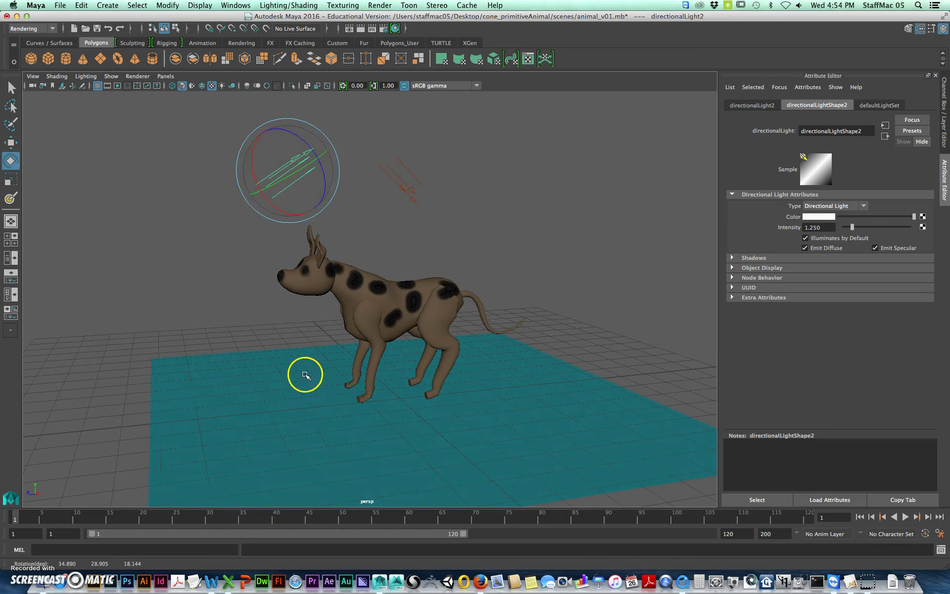
Tint the duplicated light a pale blue with hue 186.207 and a saturation of about 0.1
click(828, 216)
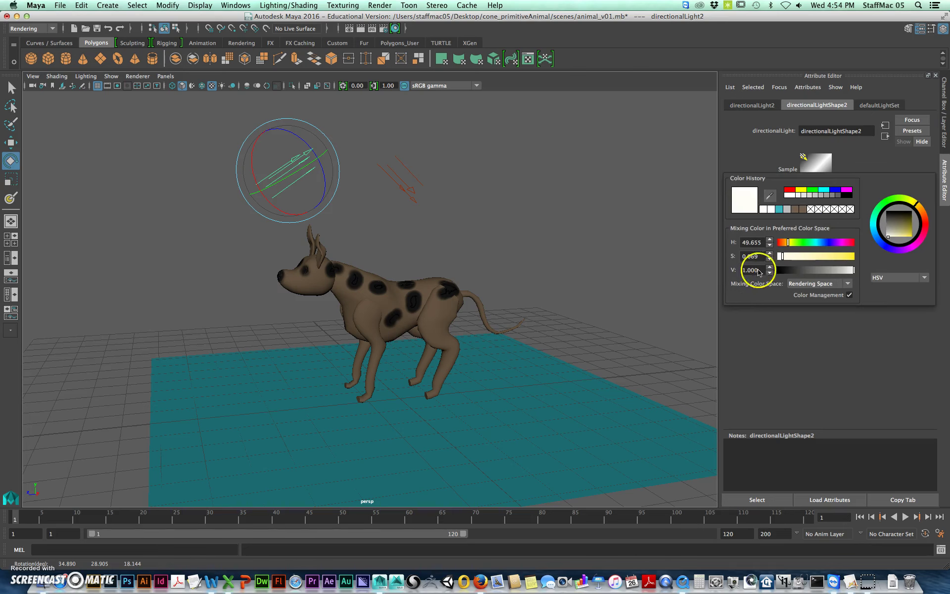
click(783, 209)
drag(819, 257, 847, 273)
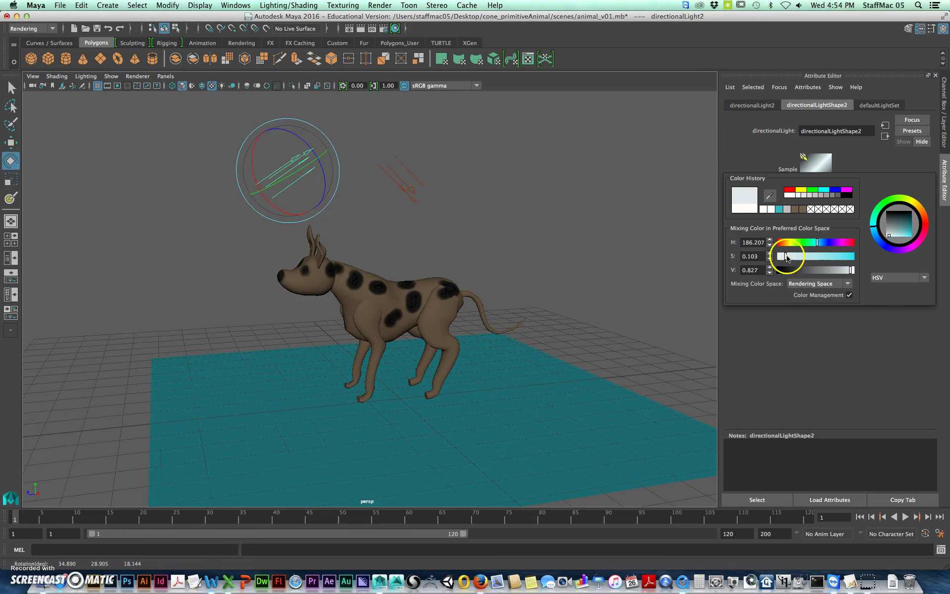
click(746, 153)
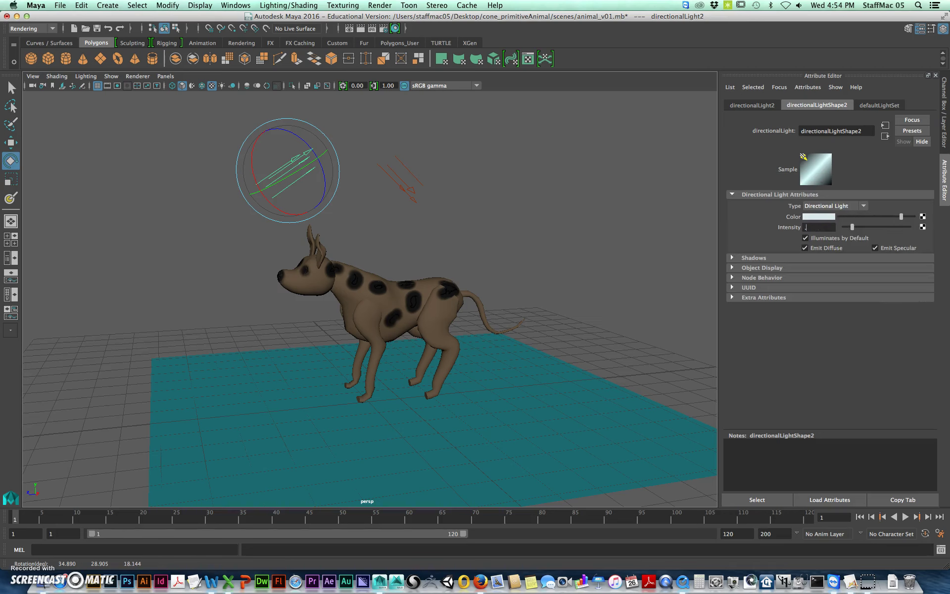
Set the second light's intensity to 0.5 and turn off its Emit Specular and Use Ray Trace Shadows options
text(.5)
key(Return)
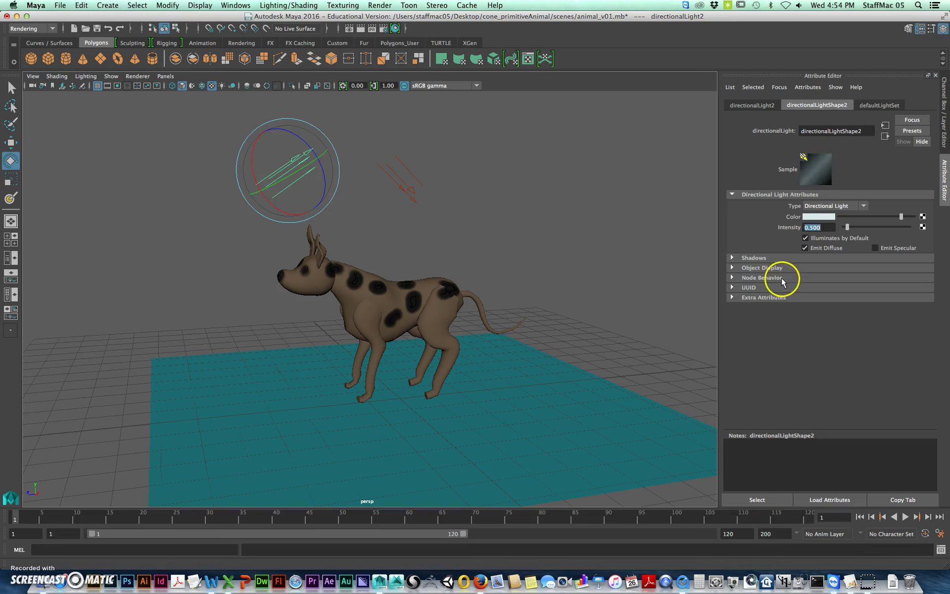
click(766, 258)
scroll(836, 334, down, 5)
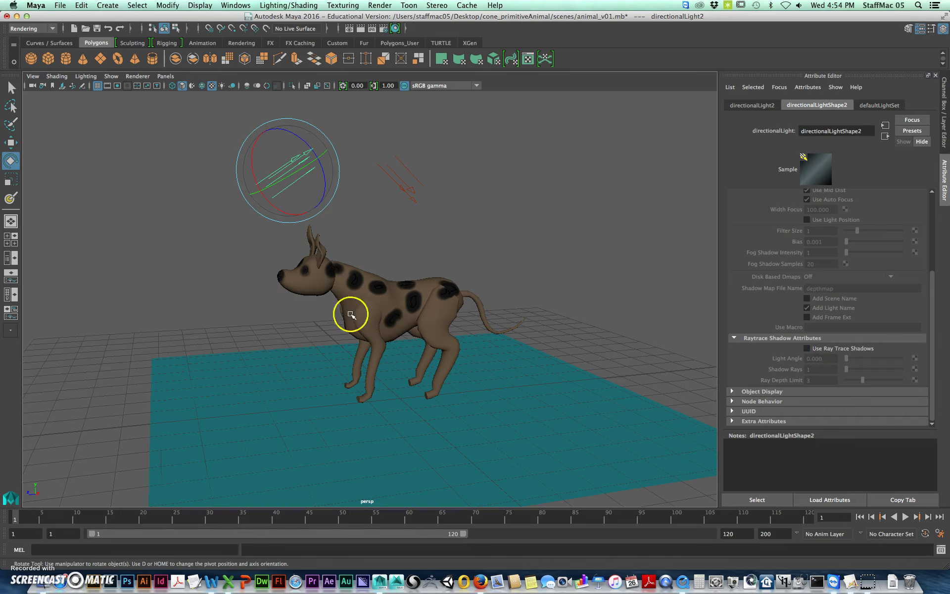
Duplicate the pale blue light, move the copy above and behind the animal's tail, and rotate it to face toward the animal
alt+middle_drag(392, 215, 399, 214)
key(w)
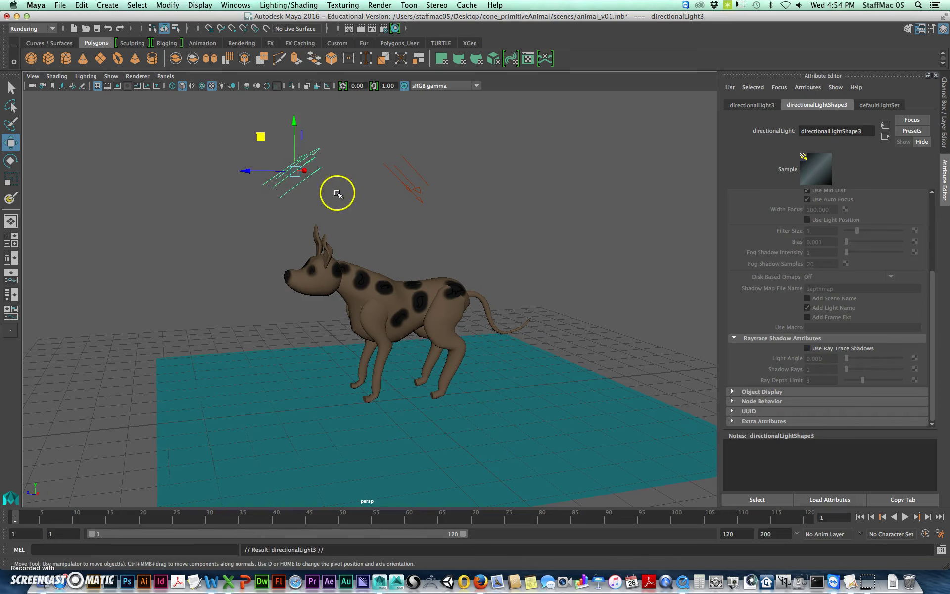
alt+drag(337, 193, 297, 182)
drag(236, 169, 466, 213)
alt+middle_drag(529, 204, 522, 215)
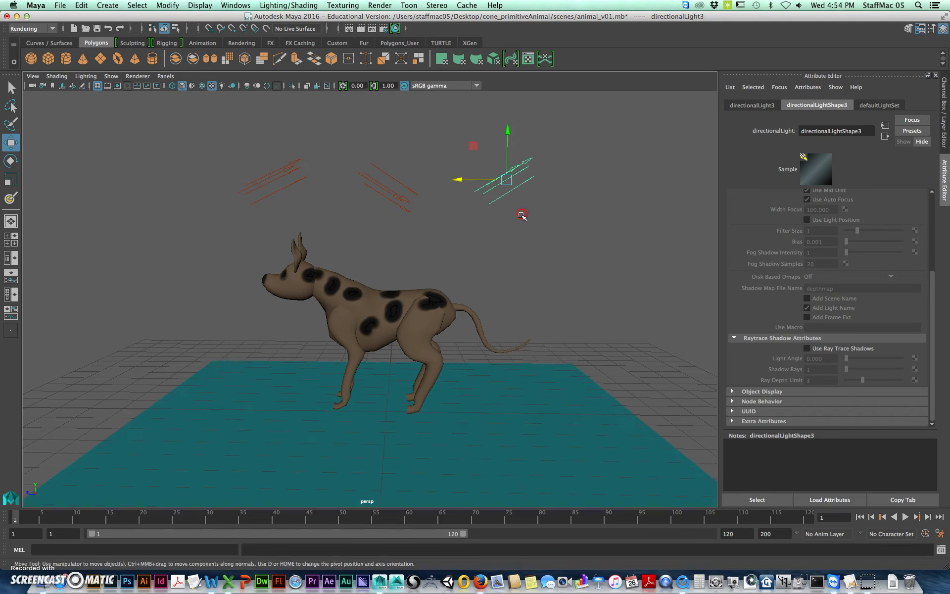
key(e)
drag(491, 183, 512, 177)
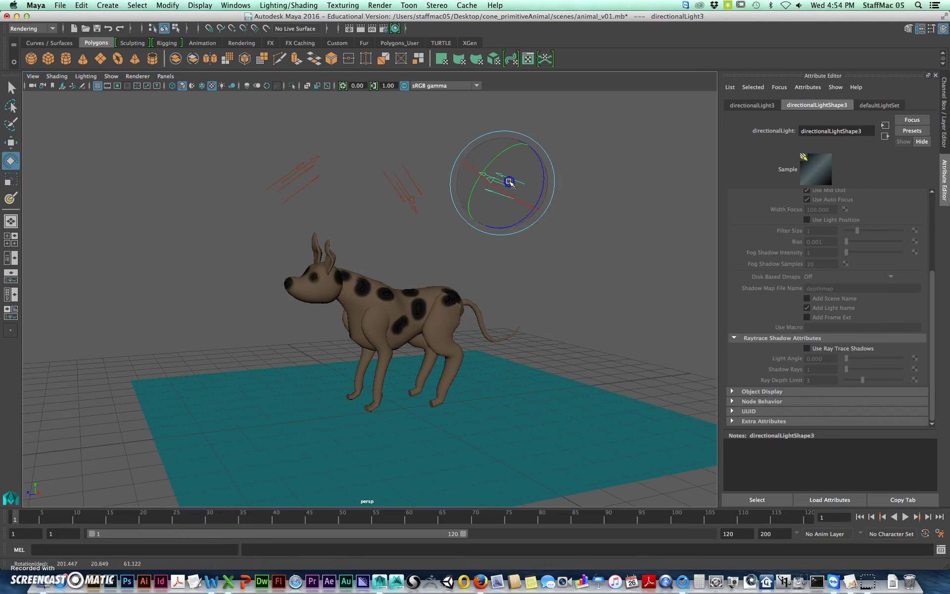
scroll(800, 242, up, 5)
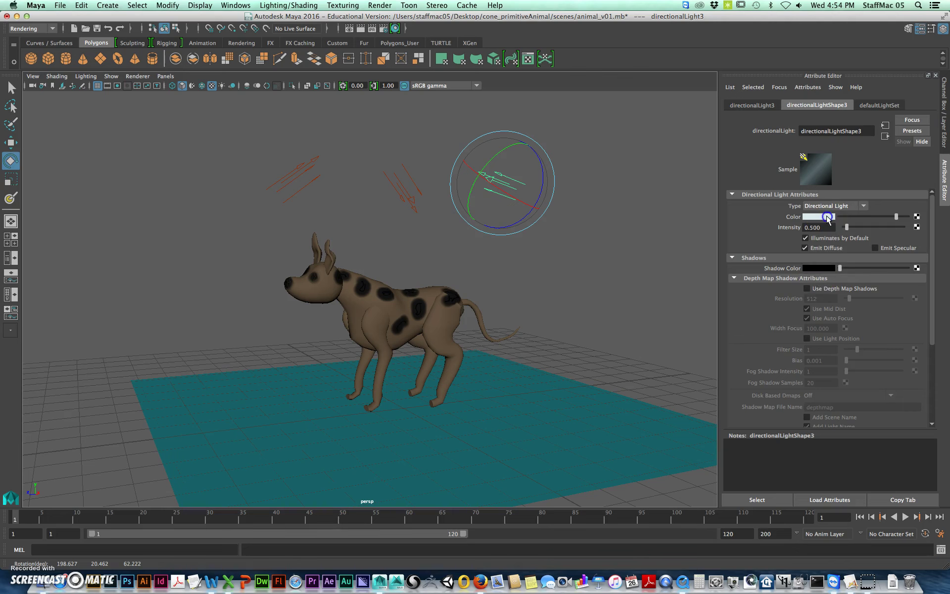
Change the third directional light's color to a neutral white with no saturation and set its intensity to 0.35
click(828, 217)
click(784, 227)
click(807, 226)
key(Return)
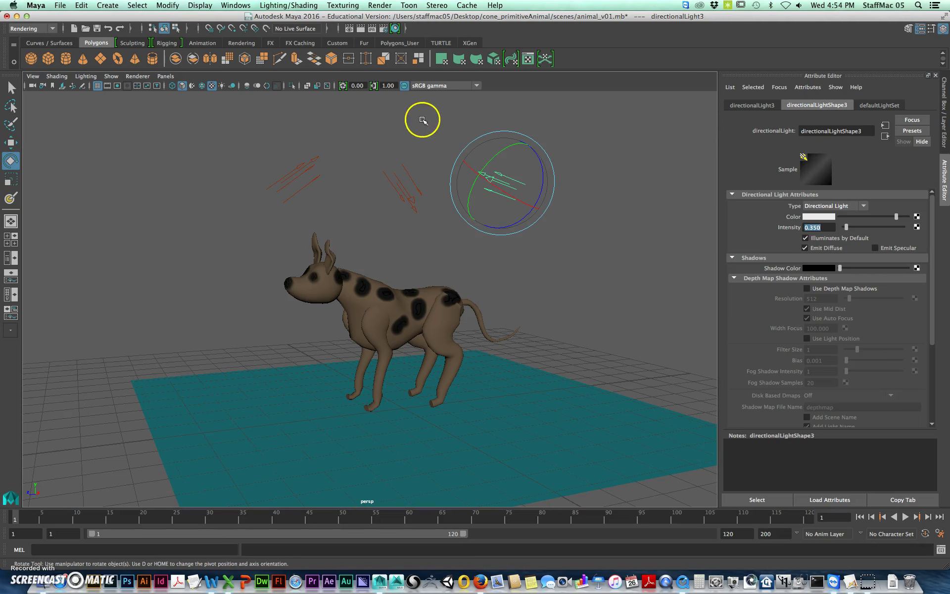
Render the current frame to check the three-light setup on the animal, and close the render
alt+drag(437, 258, 452, 259)
click(361, 28)
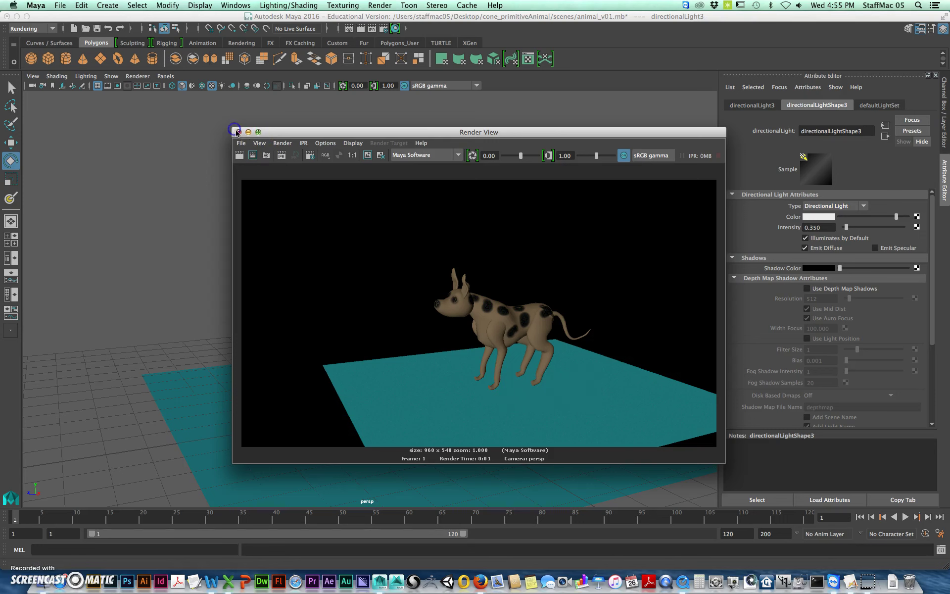
click(239, 133)
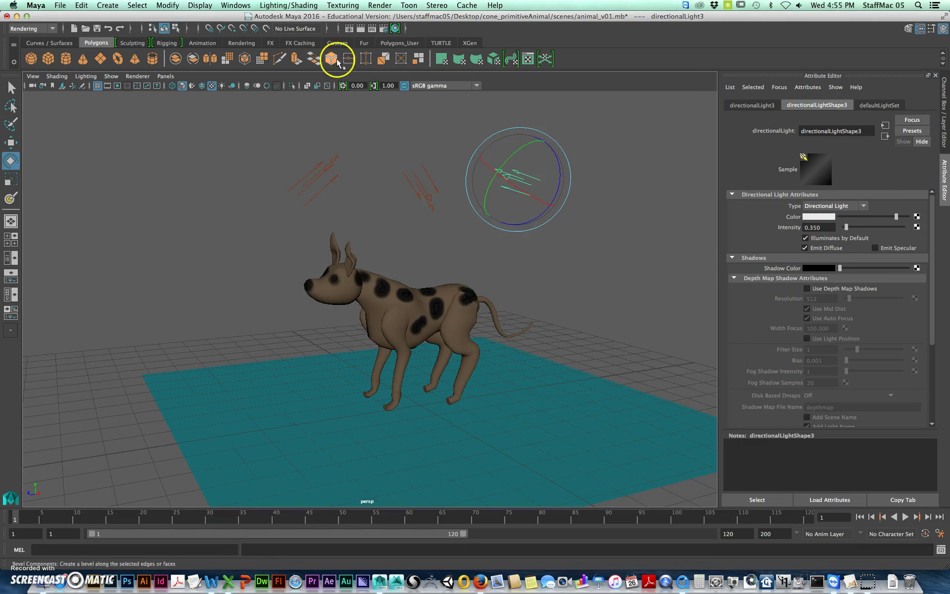
Set the Maya Software renderer's anti-aliasing preset to Production quality in the render settings
click(386, 32)
click(174, 154)
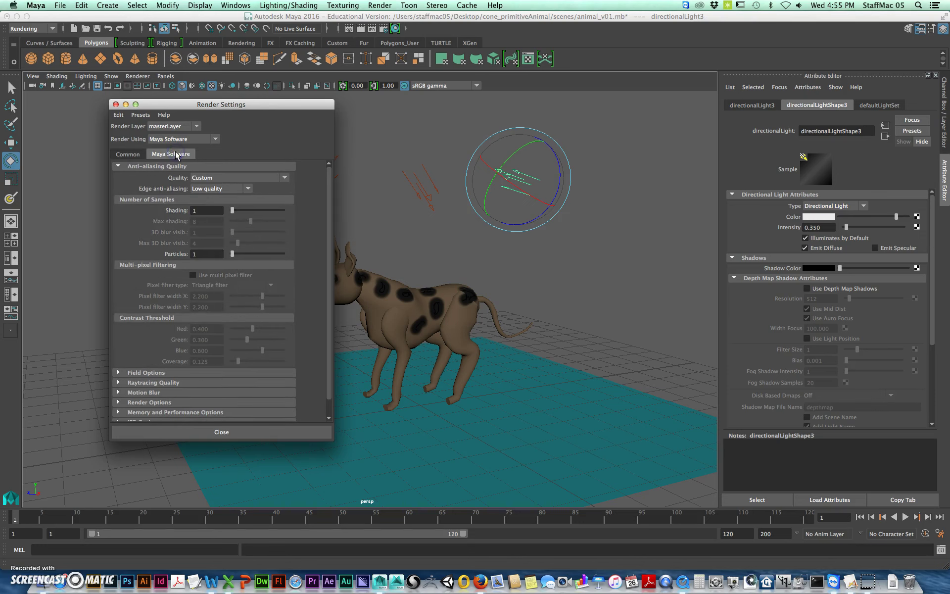
click(258, 179)
click(241, 219)
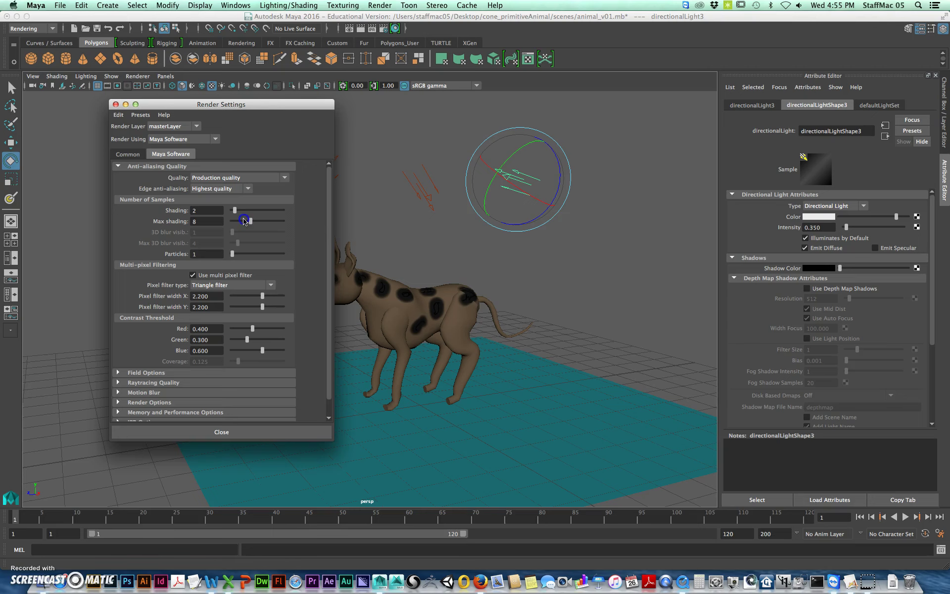
Turn on Raytracing under the Maya Software renderer's Raytracing Quality settings
click(144, 383)
scroll(176, 367, down, 2)
scroll(177, 367, down, 3)
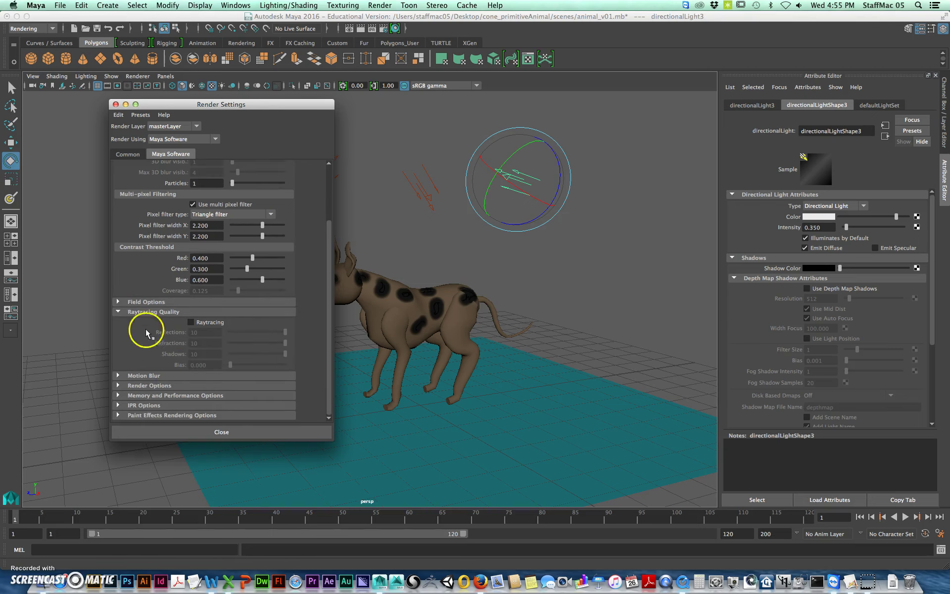
click(214, 323)
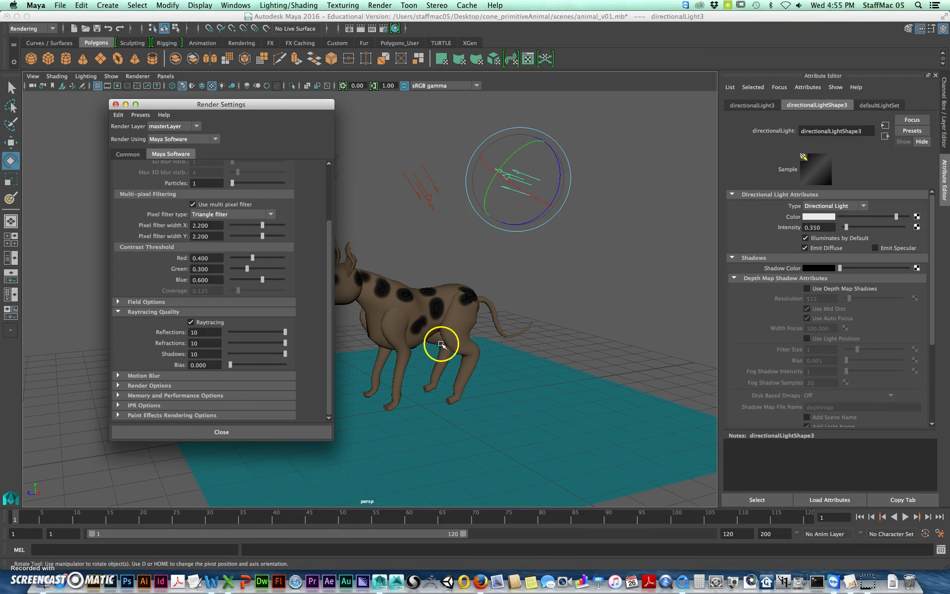
Render the current frame with raytracing to check the animal's shadows on the ground plane, and close the render
alt+drag(570, 389, 526, 362)
click(363, 28)
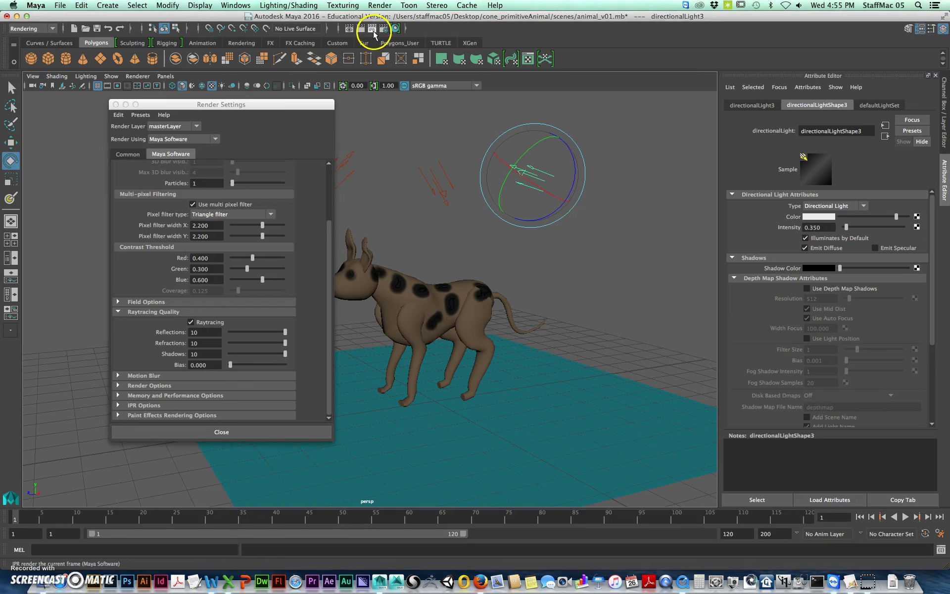
click(562, 341)
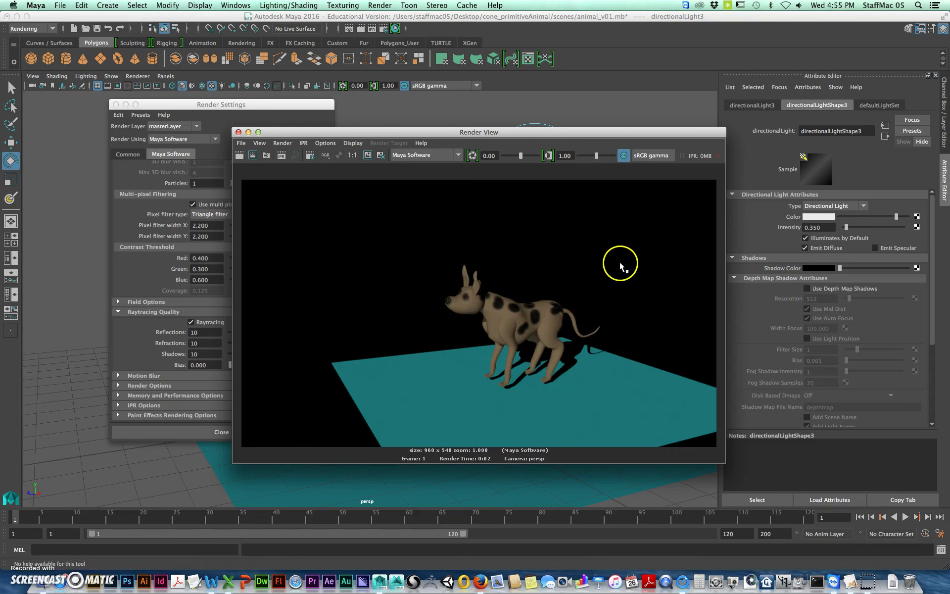
click(239, 131)
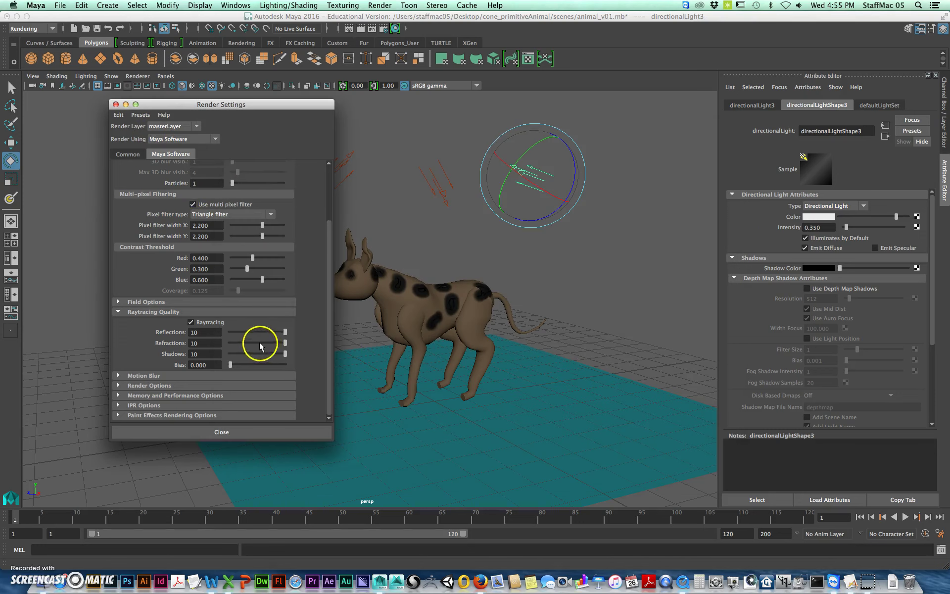
Set the render image size preset to HD 720 in the common render settings and close the settings
scroll(276, 265, up, 5)
scroll(197, 369, down, 3)
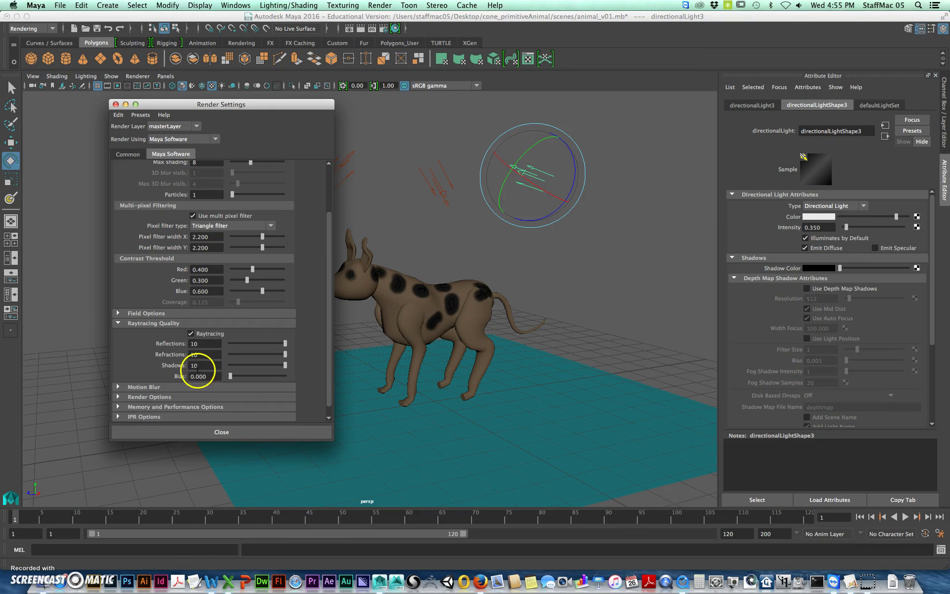
click(128, 153)
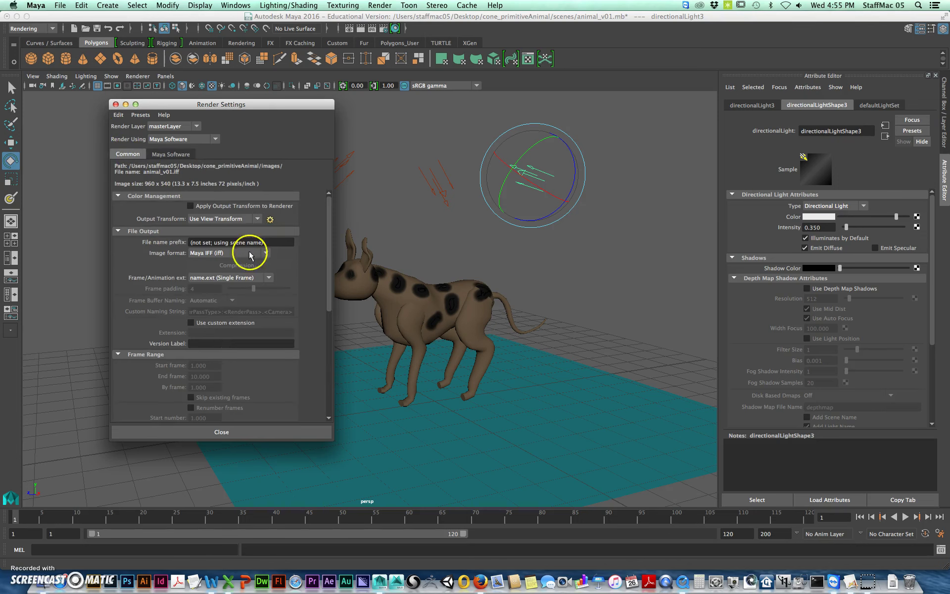
scroll(262, 252, down, 10)
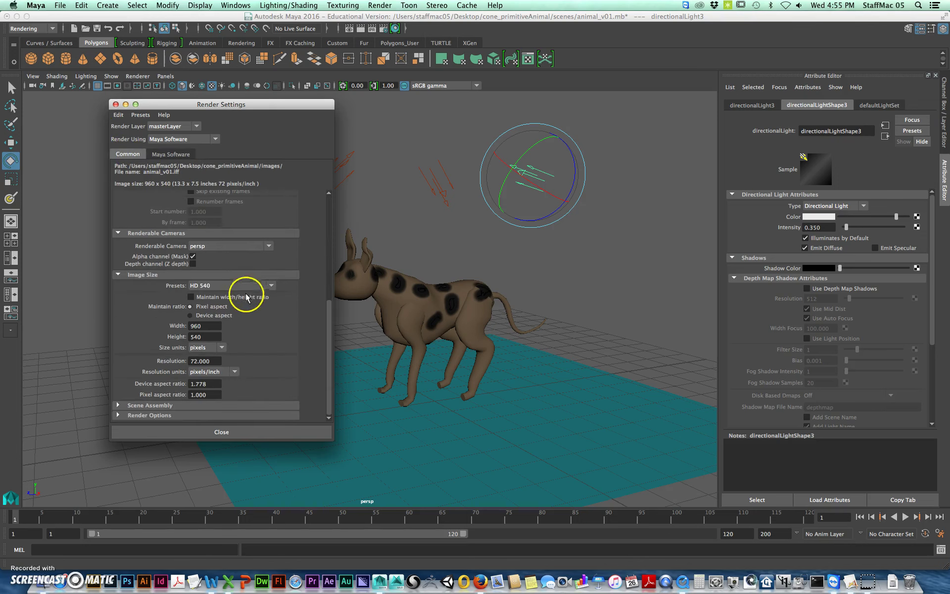
click(236, 285)
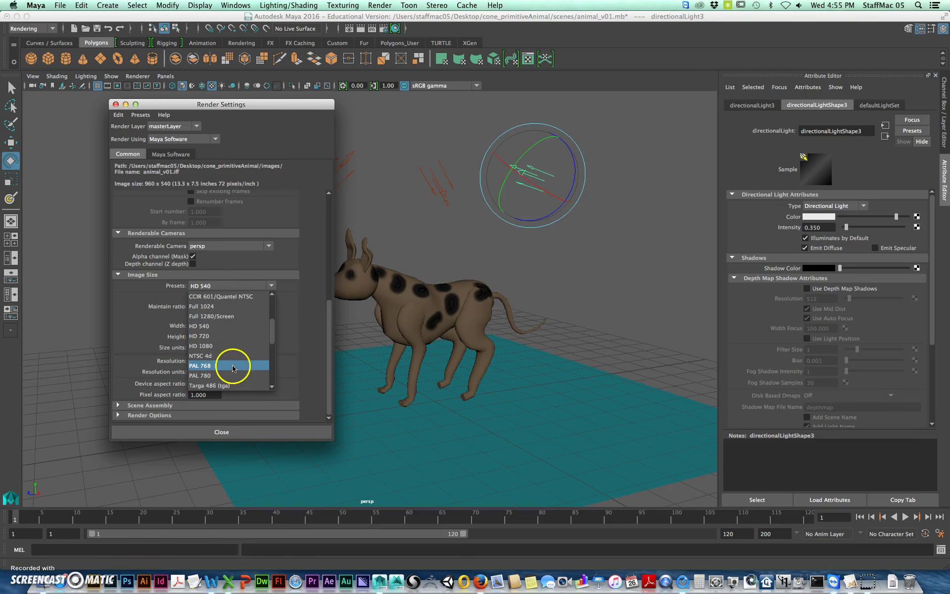
scroll(212, 346, down, 3)
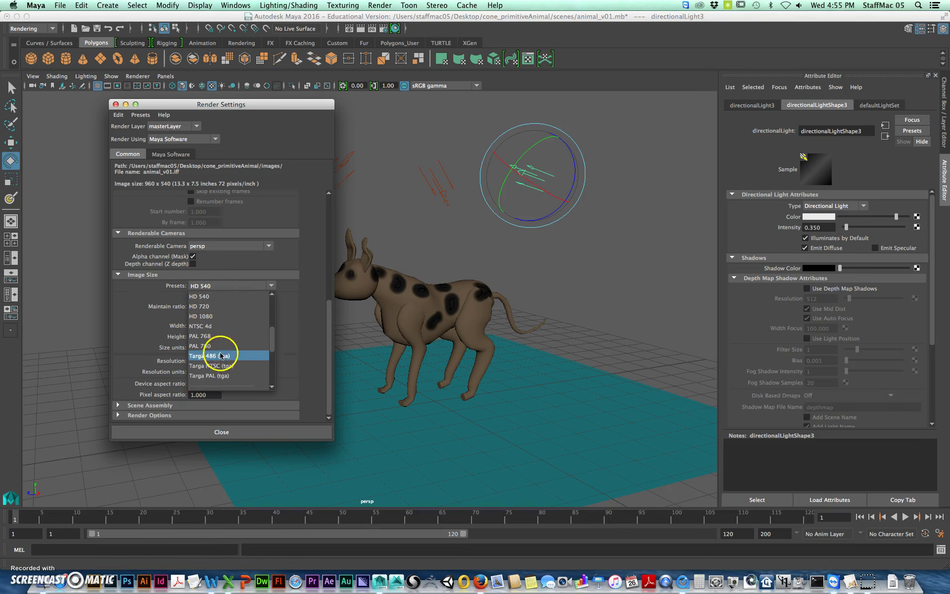
click(218, 306)
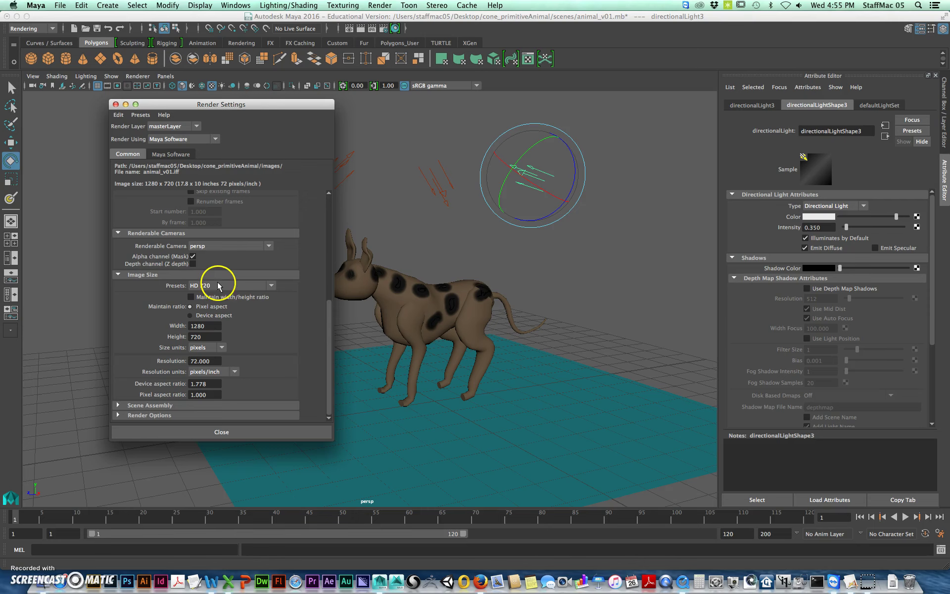
click(254, 432)
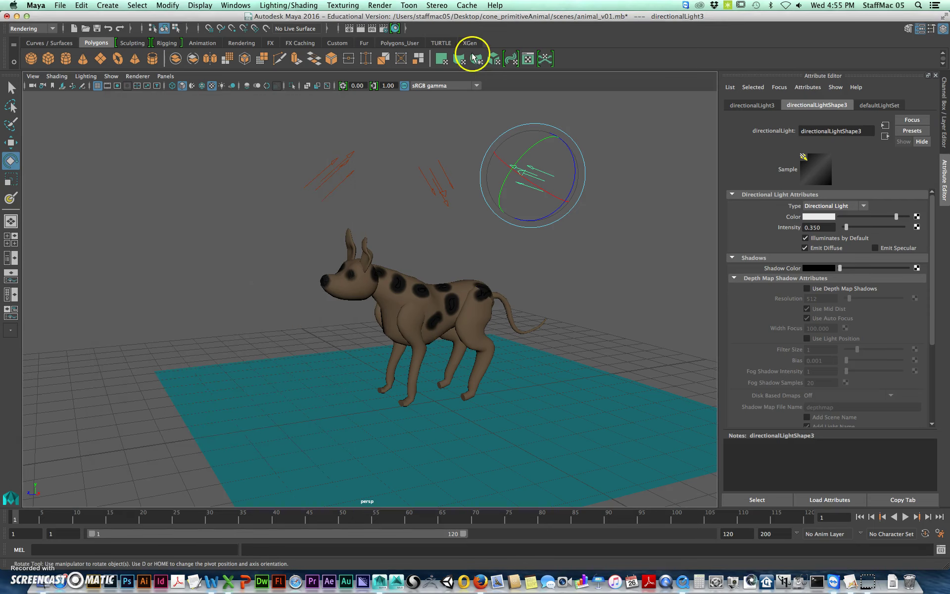
Render the current frame at the HD 720 size to check the image, close the render, and save the scene
click(359, 29)
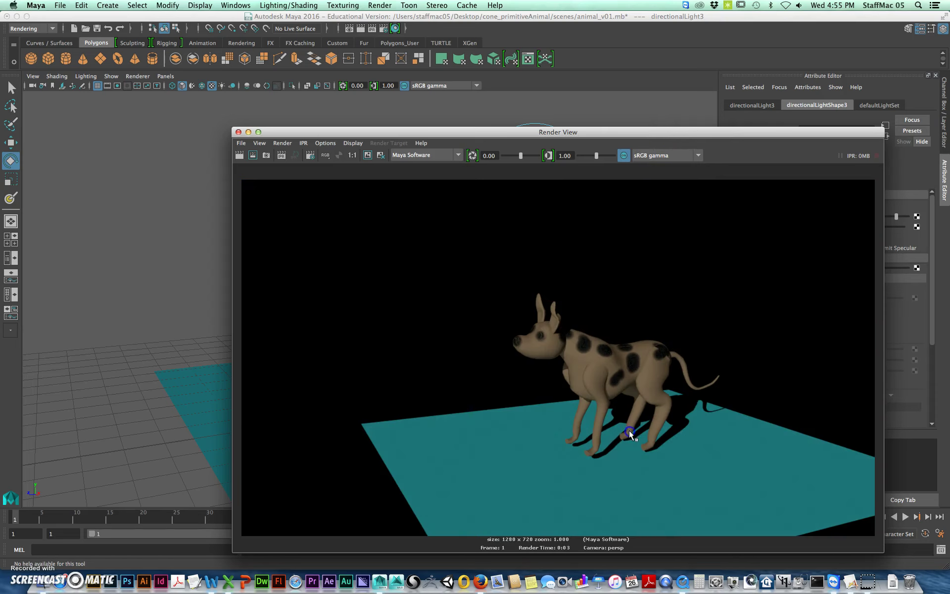
drag(848, 131, 811, 110)
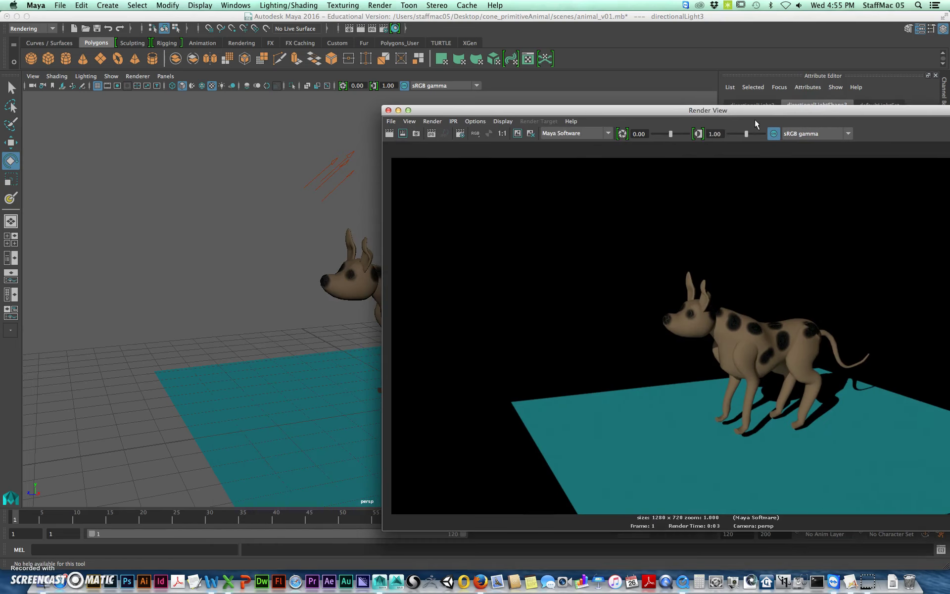
click(388, 111)
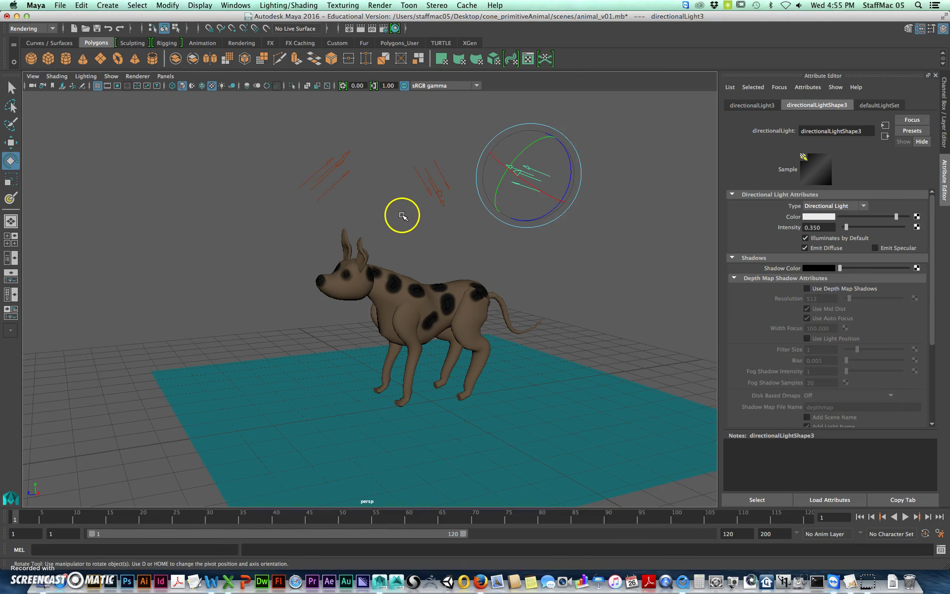
mouse_move(404, 216)
alt+middle_down()
mouse_move(414, 214)
mouse_move(403, 209)
alt+middle_up()
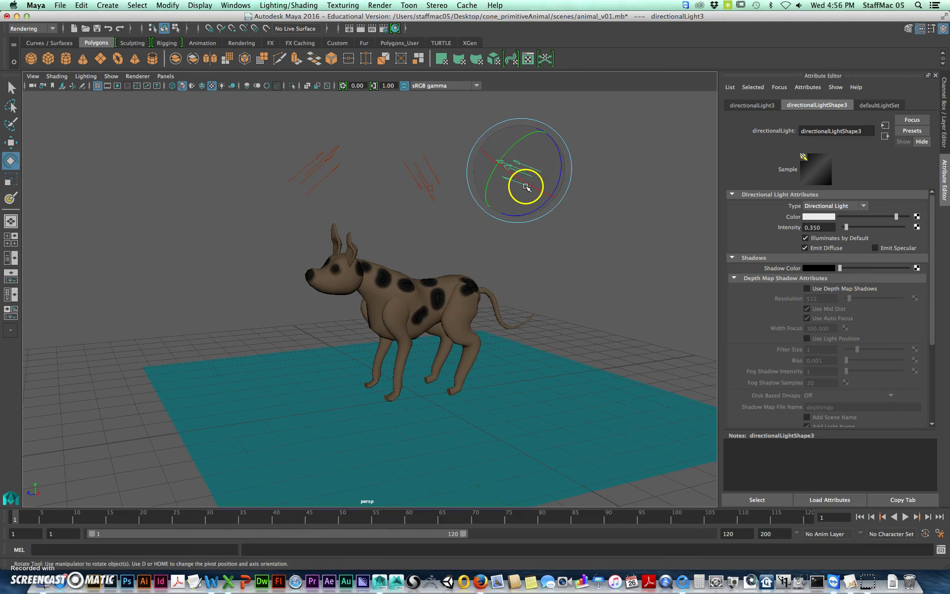
key(super+s)
Duplicate the third directional light, move the copy lower above the animal's hindquarters, and rotate it to aim steeply downward
key(w)
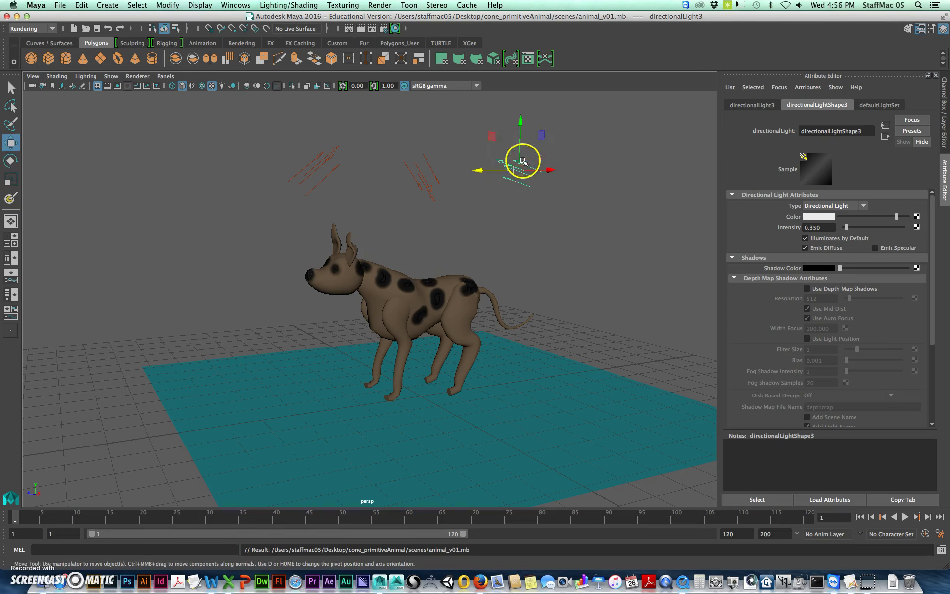
drag(489, 134, 460, 205)
key(super+z)
key(super+d)
key(e)
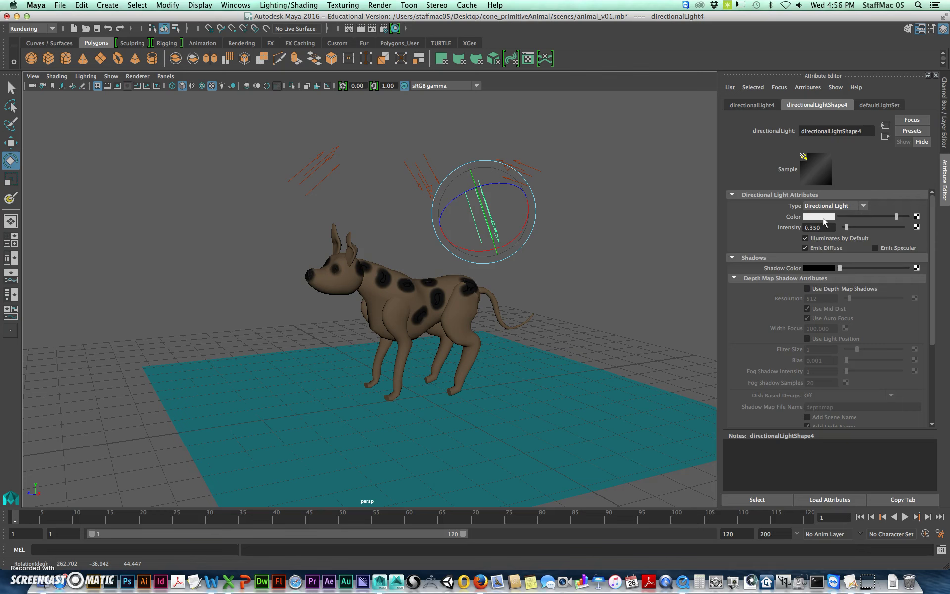
Tint the fourth directional light blue with hue 230.896 and saturation 0.538
click(822, 217)
click(820, 246)
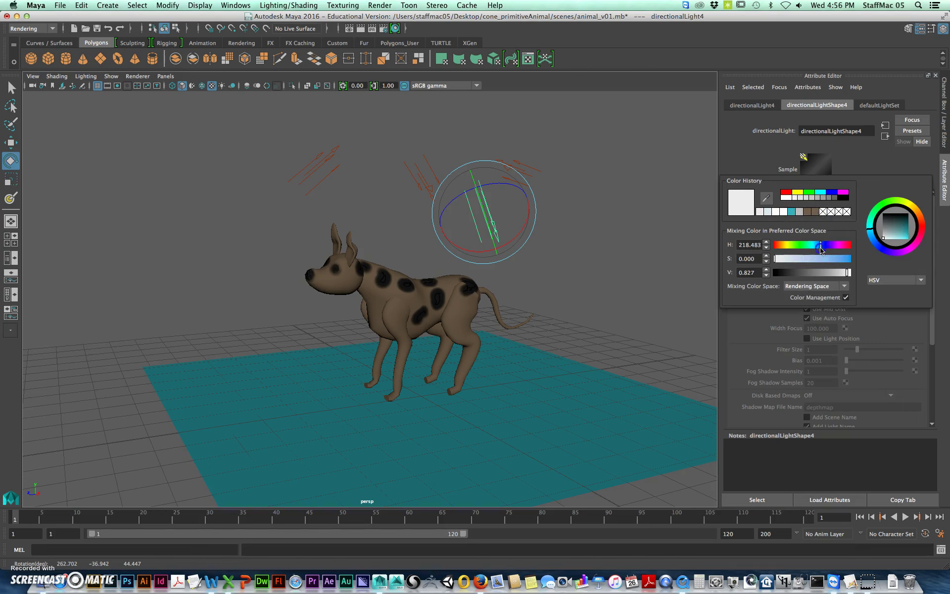
mouse_move(824, 259)
mouse_down()
mouse_move(833, 259)
mouse_move(815, 258)
mouse_up()
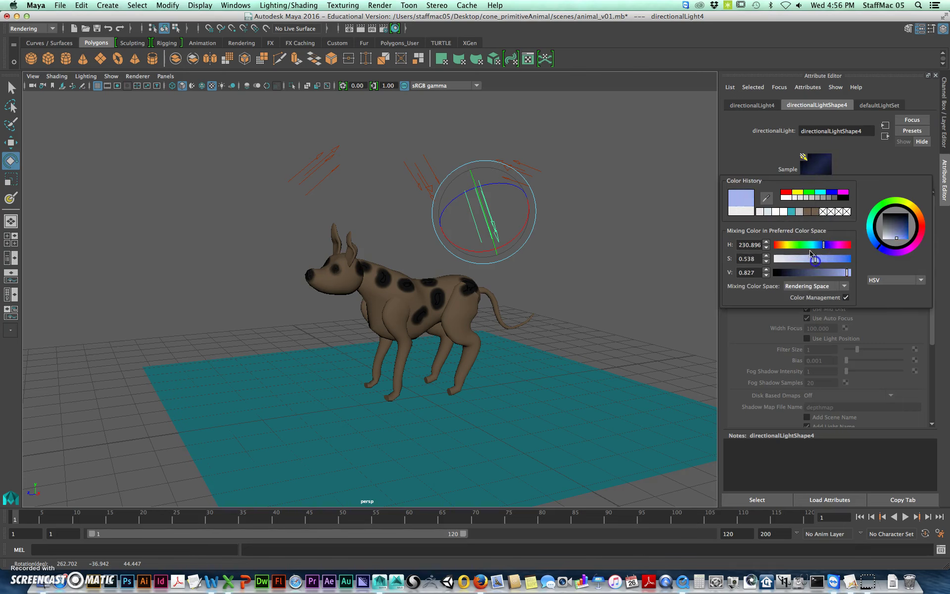
click(756, 155)
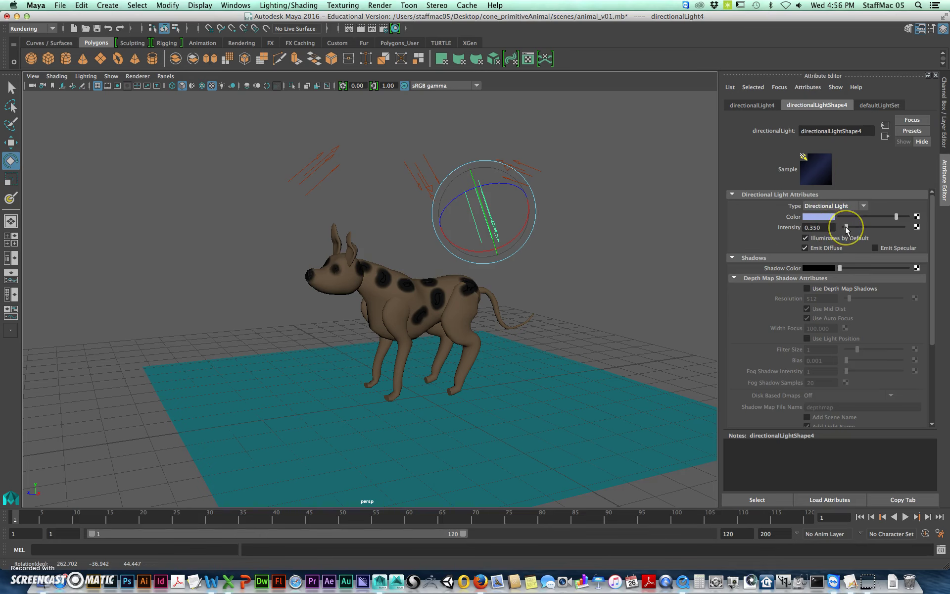
Render the current frame to check the blue light's effect on the animal and its shadows, and close the render
alt+drag(400, 200, 403, 202)
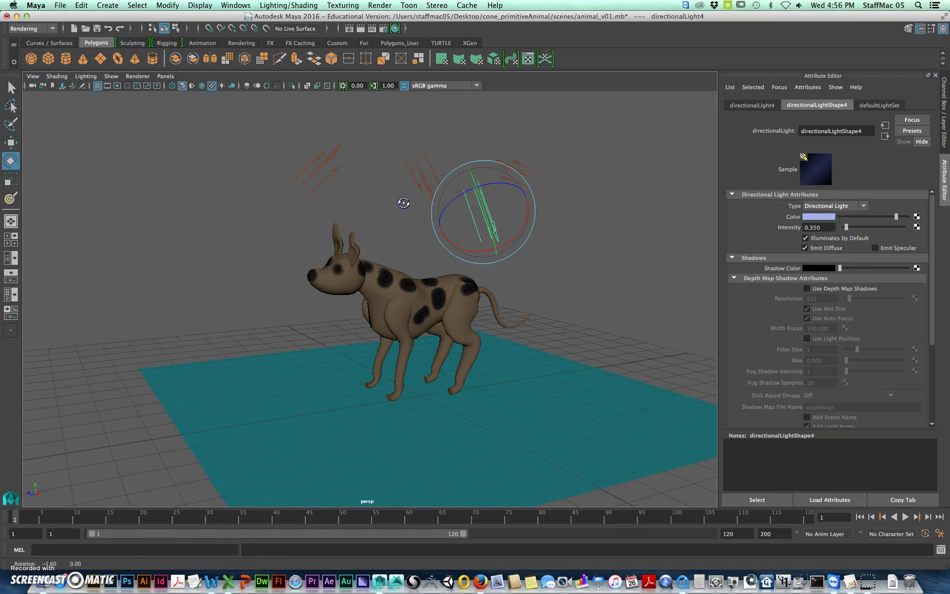
click(361, 29)
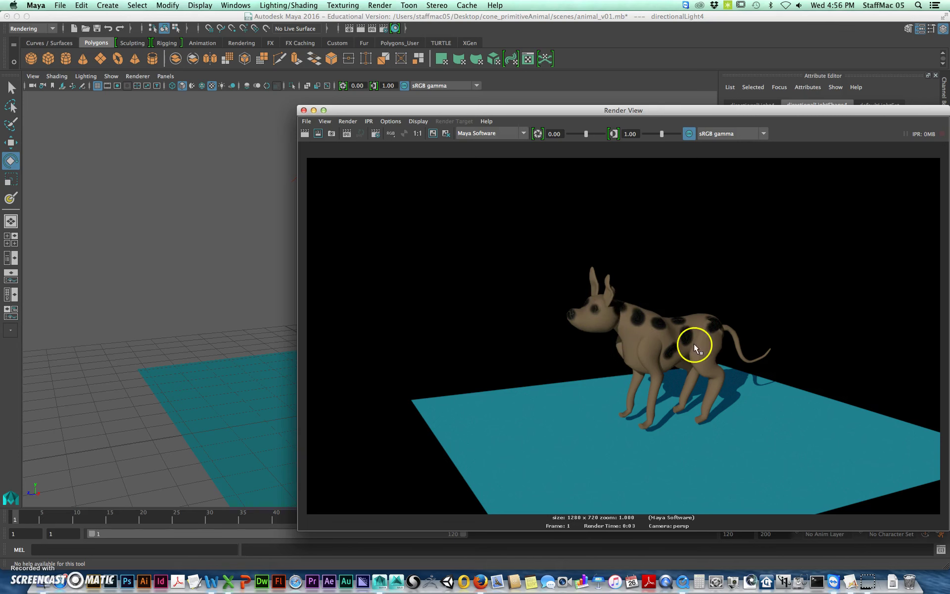
click(304, 110)
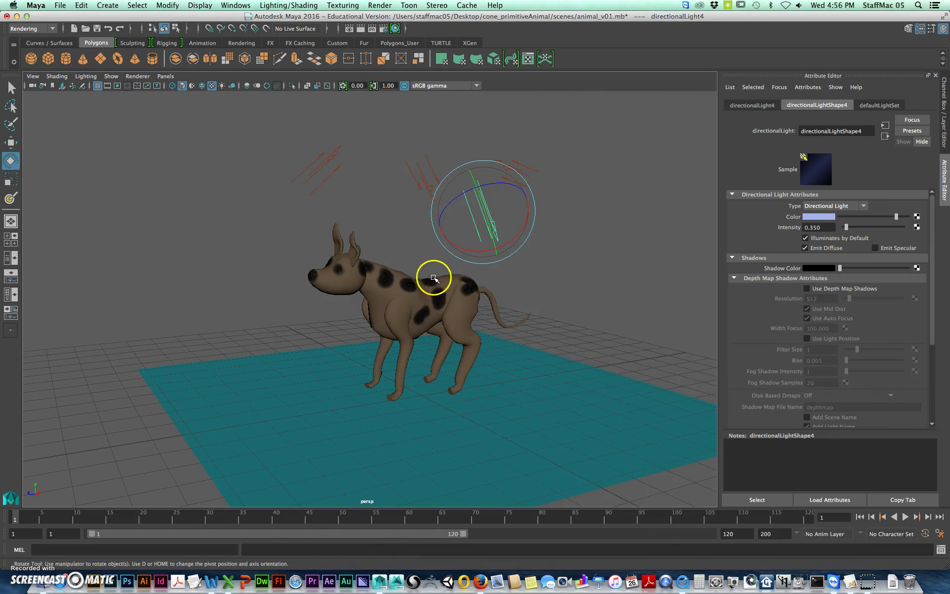
Raise the teal ground plane slightly so it meets the animal's feet
click(347, 410)
key(w)
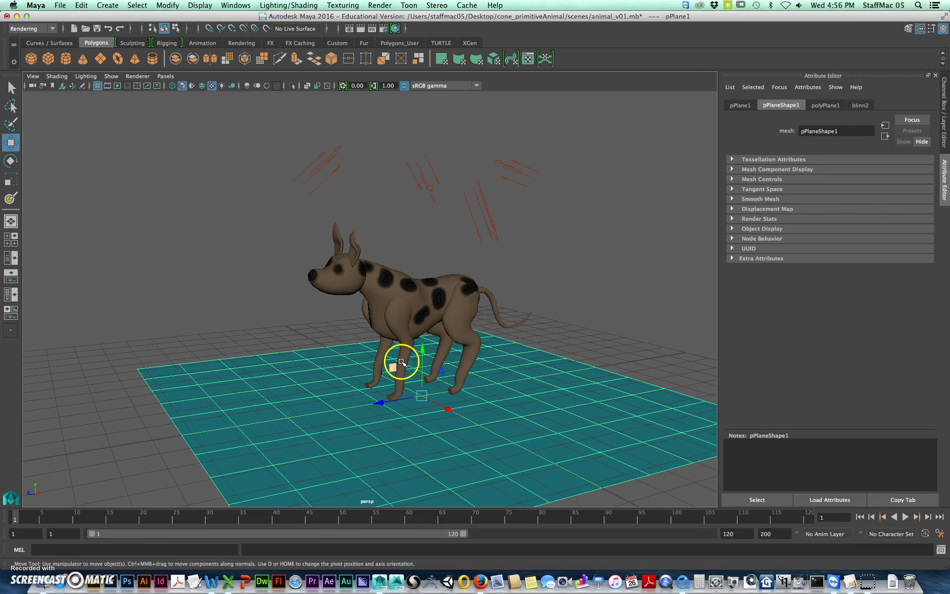
drag(418, 350, 421, 338)
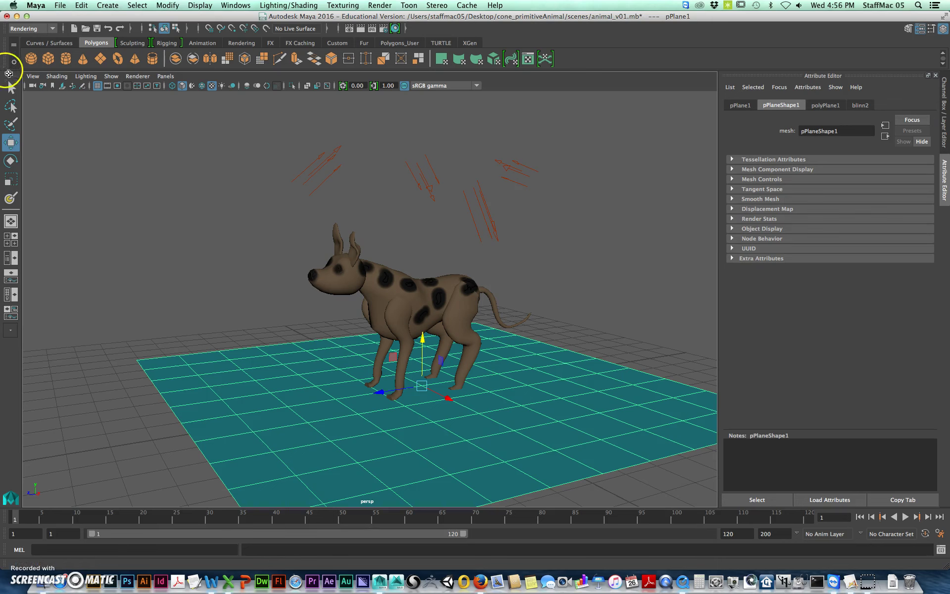
Set the perspective camera's environment background color to the teal from the color history
click(31, 84)
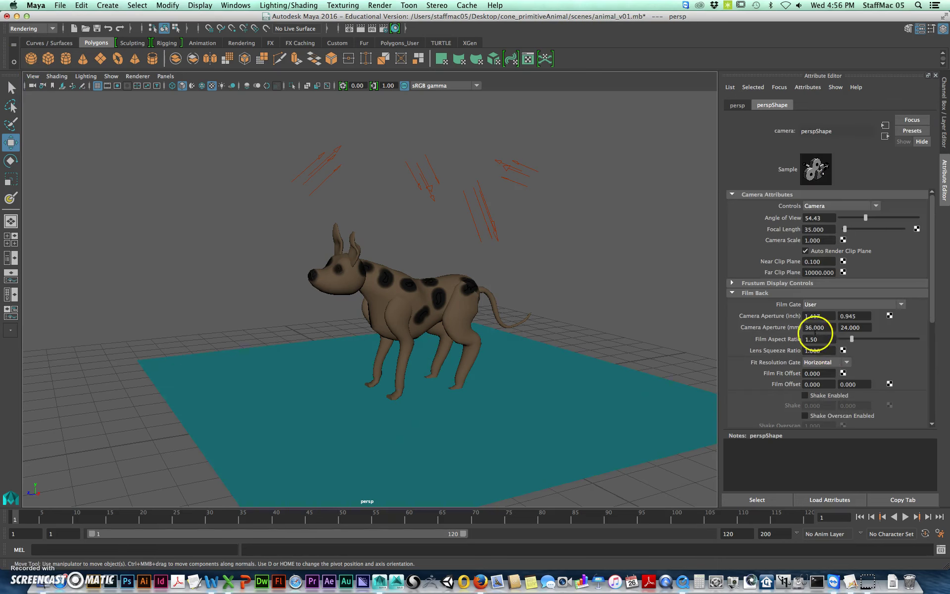
scroll(817, 329, down, 5)
click(759, 342)
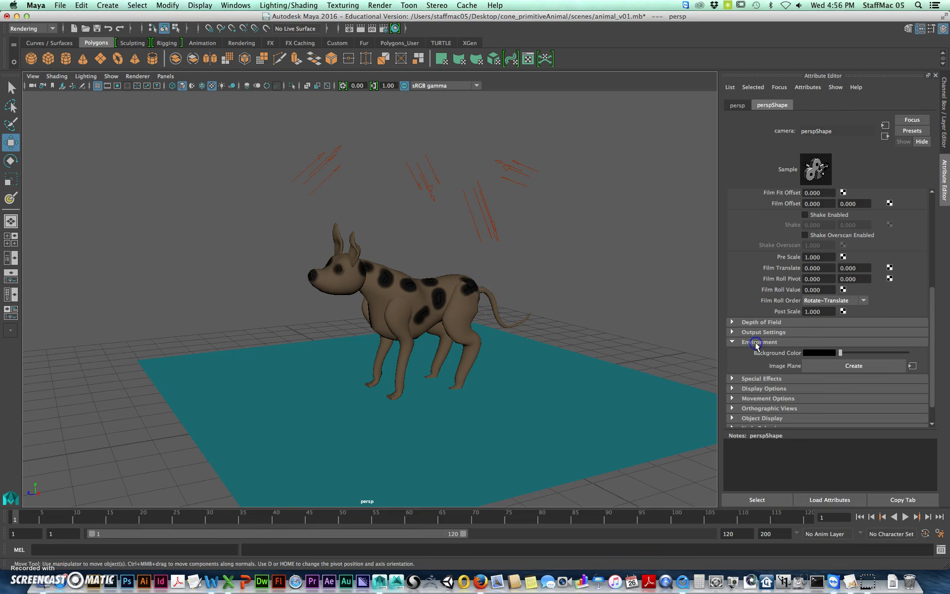
click(829, 354)
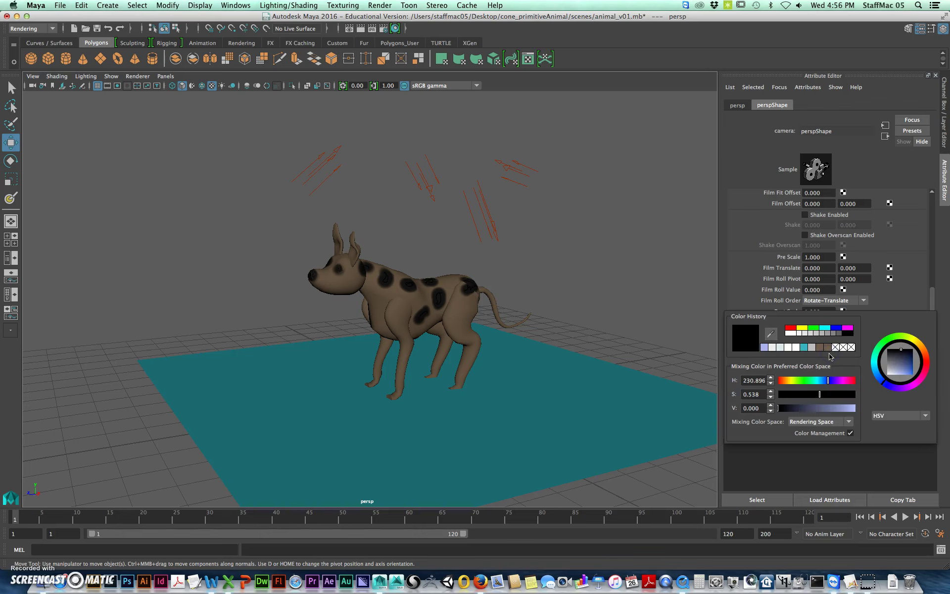
click(805, 347)
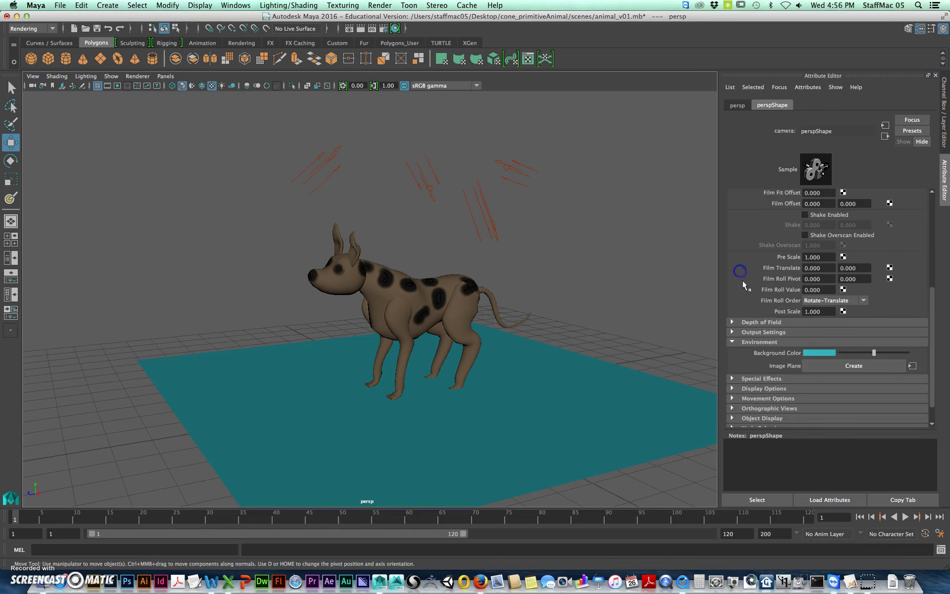
scroll(807, 347, up, 6)
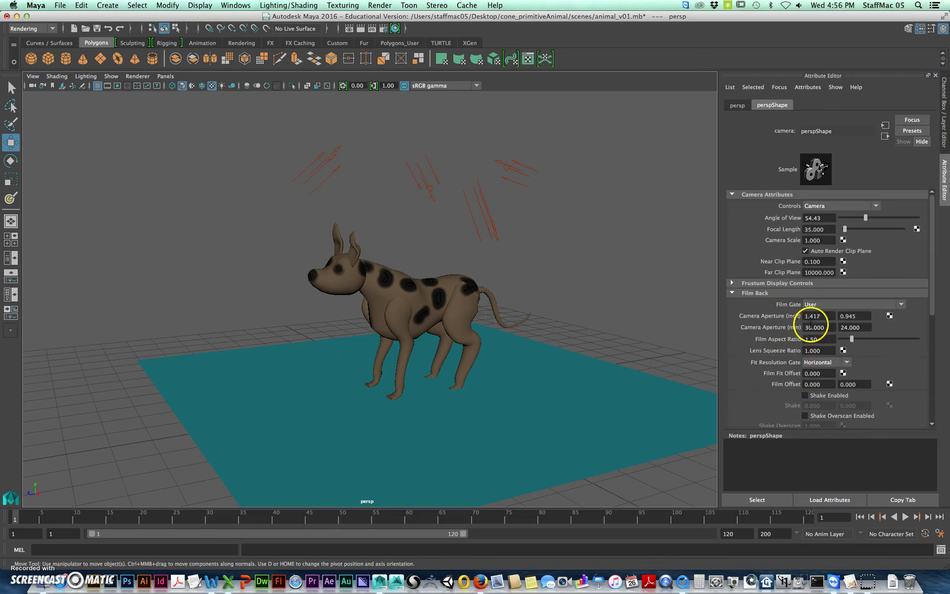
click(737, 105)
click(775, 105)
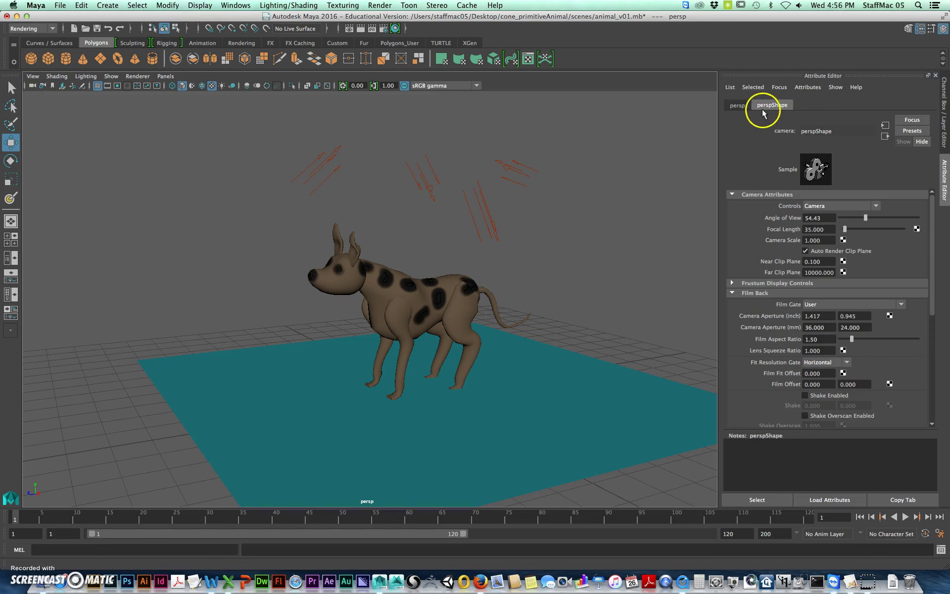
scroll(792, 384, down, 5)
click(792, 384)
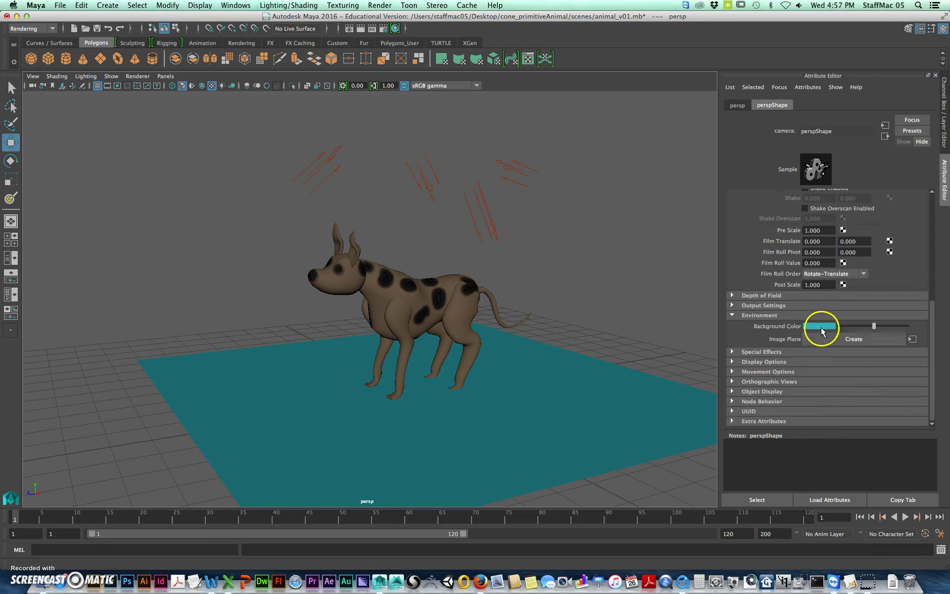
Render the current frame with the teal camera background and move the render window so the whole image is in view
click(360, 29)
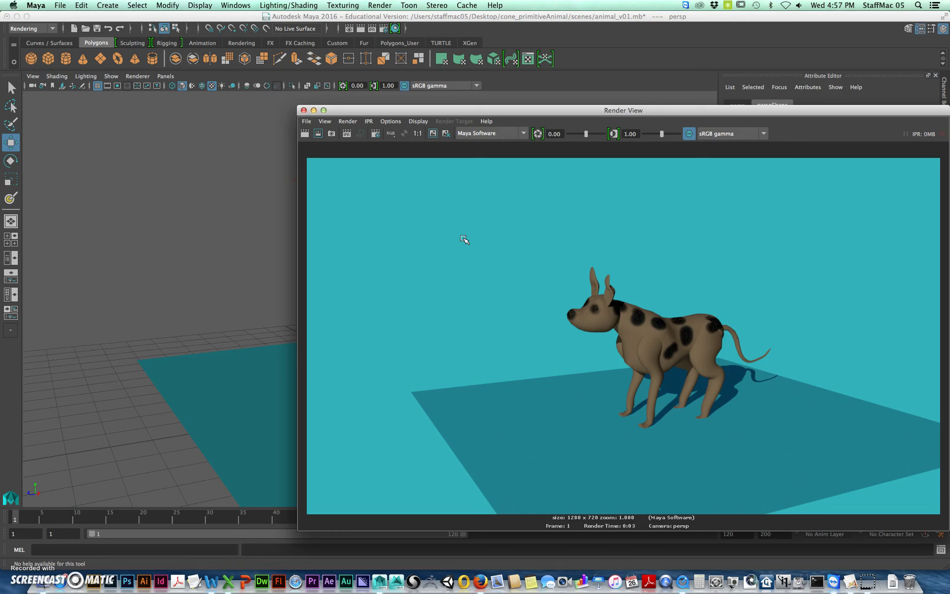
click(710, 430)
drag(728, 109, 591, 56)
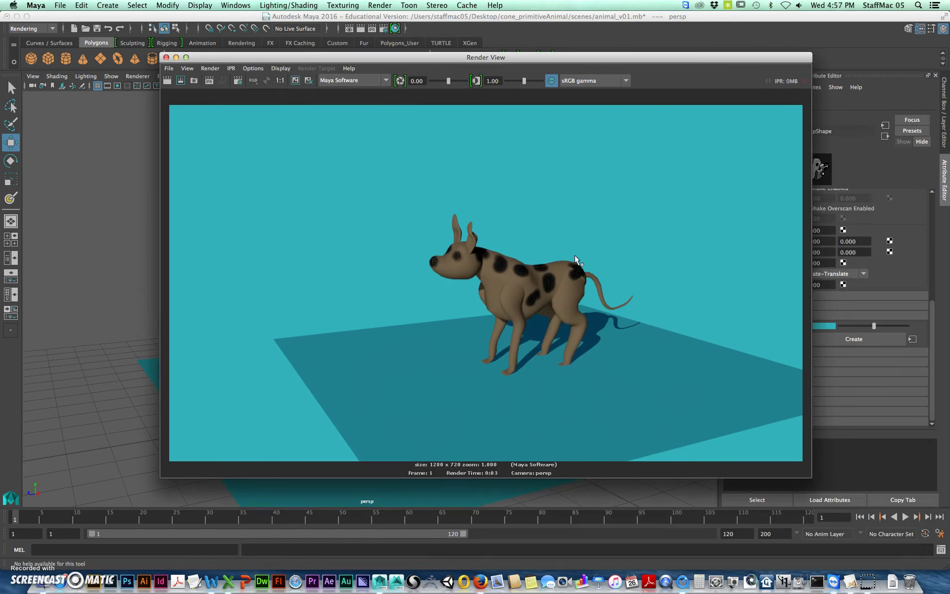
Save the rendered image as a PNG named cone_animal in the project's images folder
right_click(526, 307)
mouse_move(577, 314)
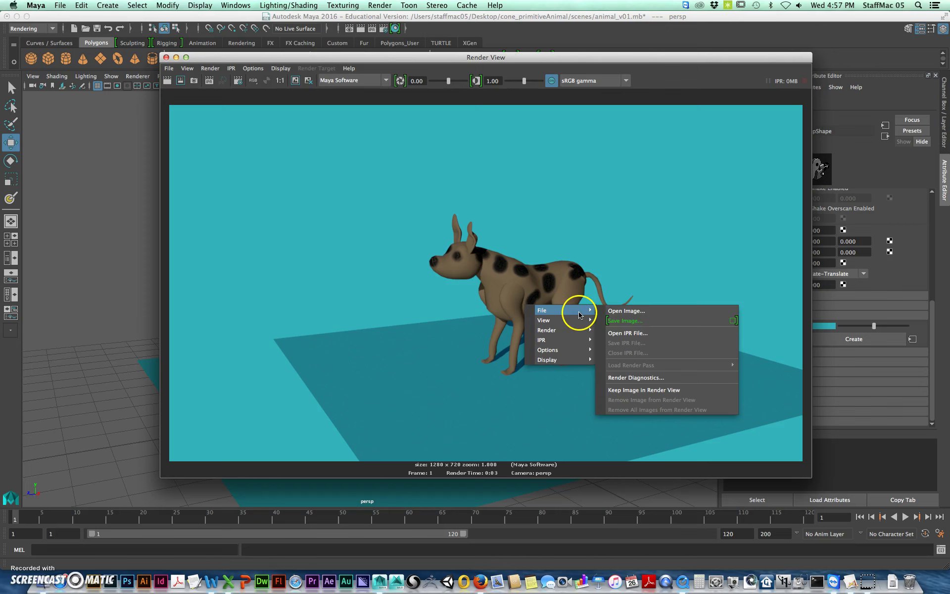
click(629, 320)
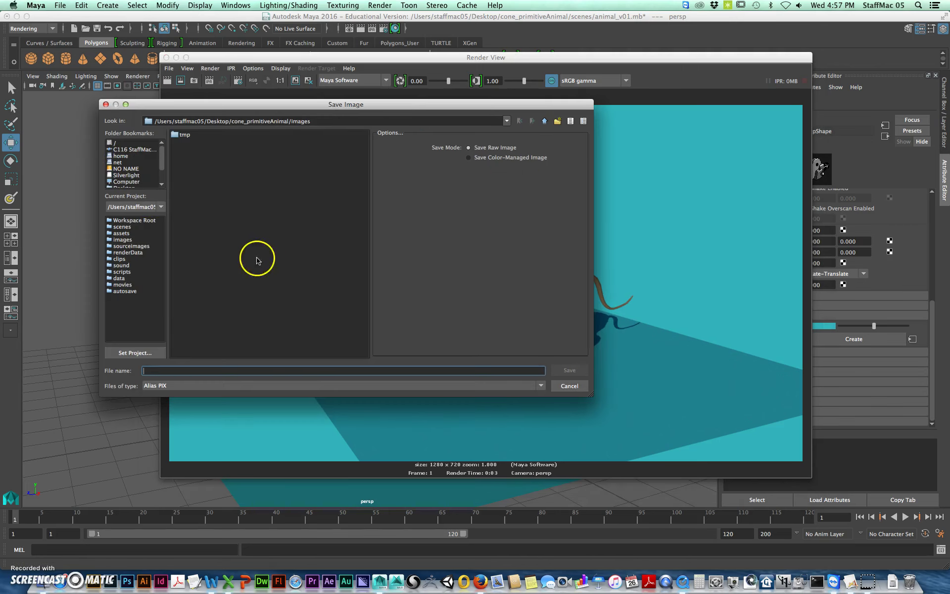
click(315, 122)
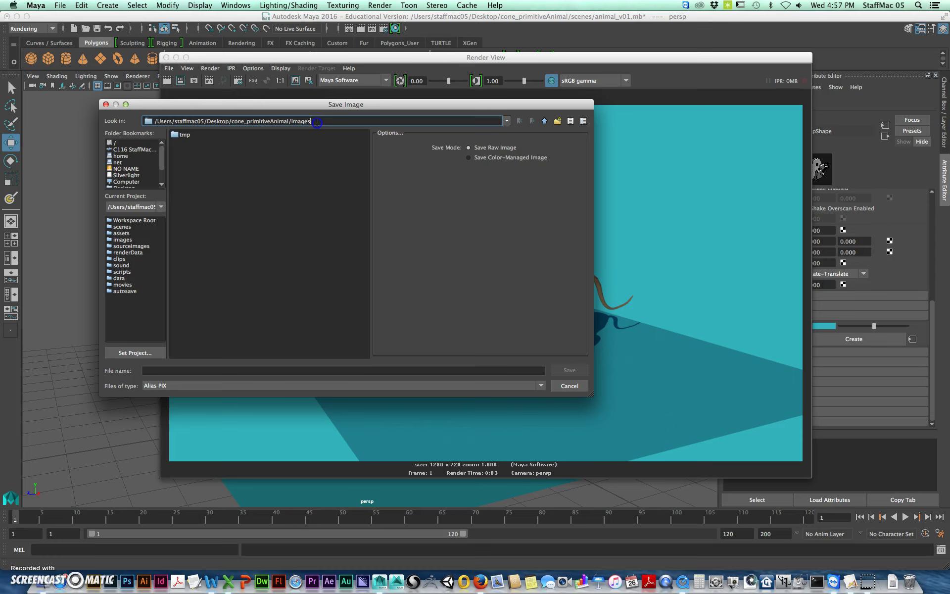
click(185, 386)
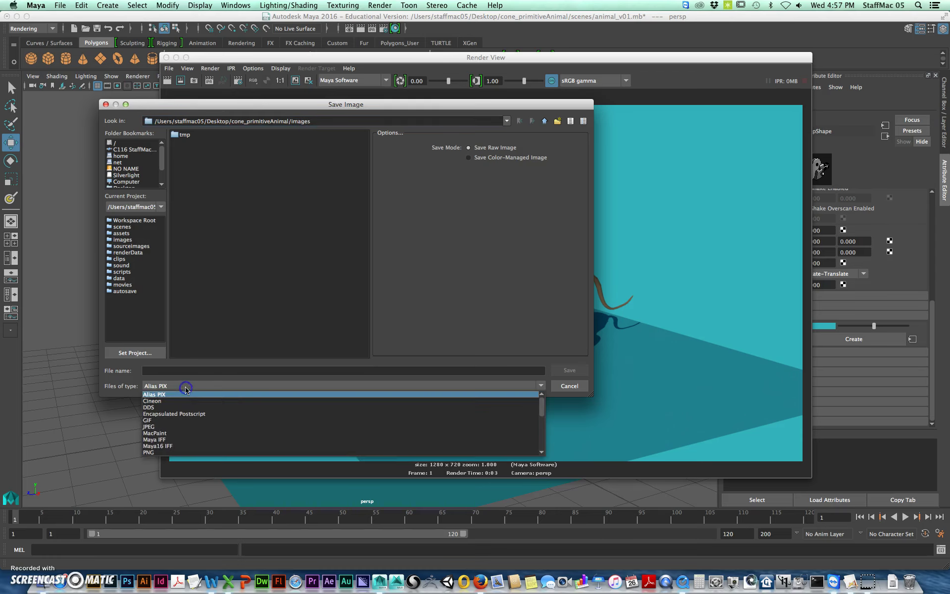
click(163, 452)
click(170, 371)
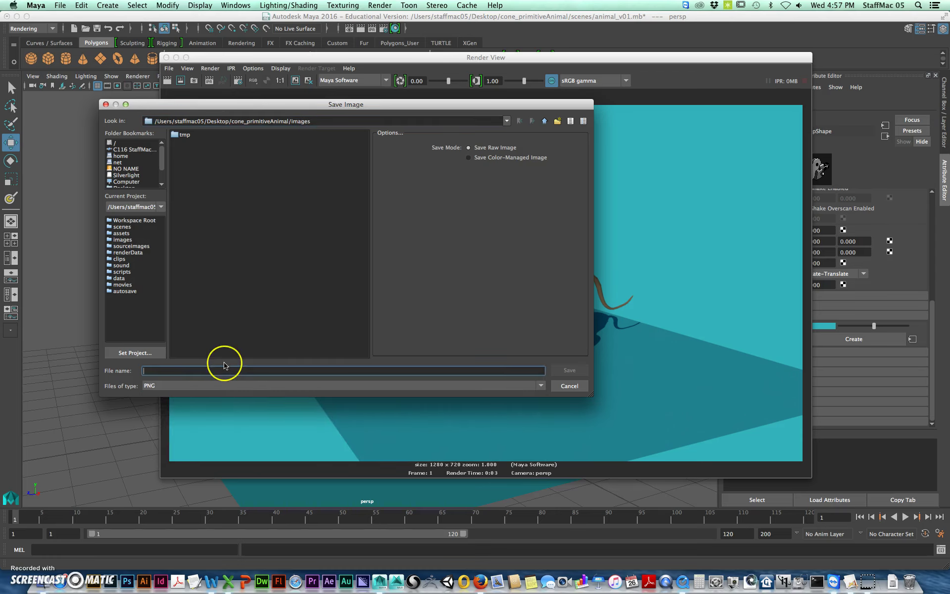
text(cone_animal)
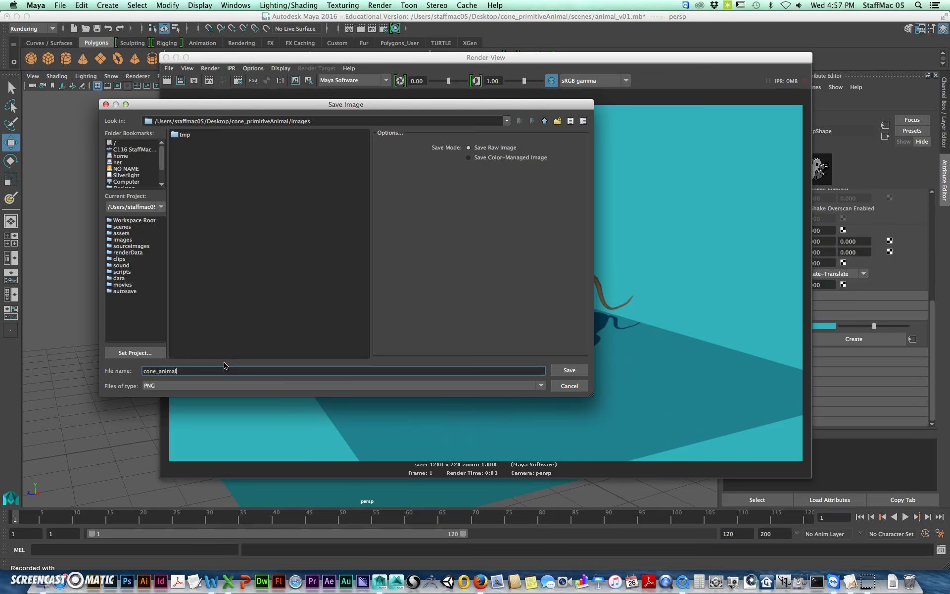
click(570, 370)
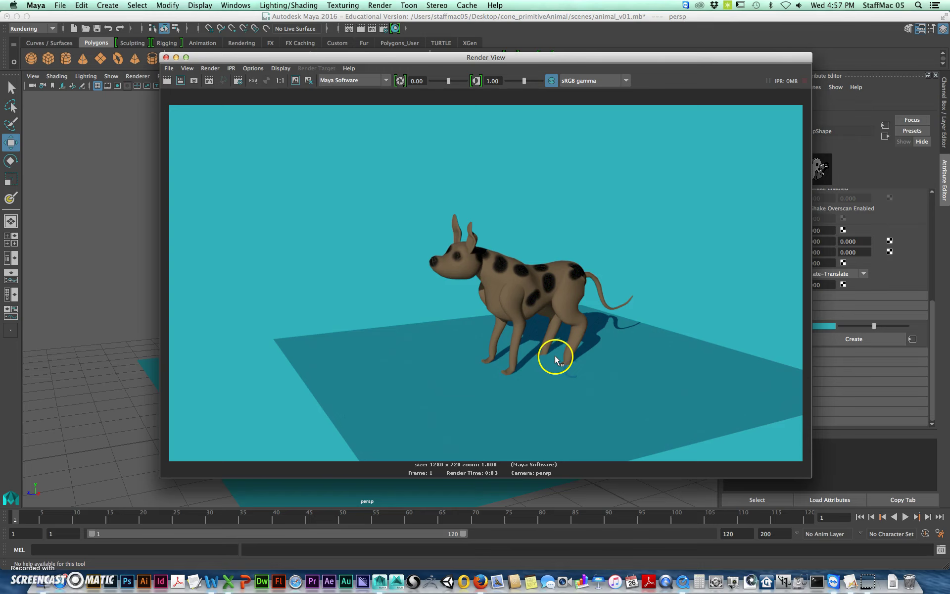